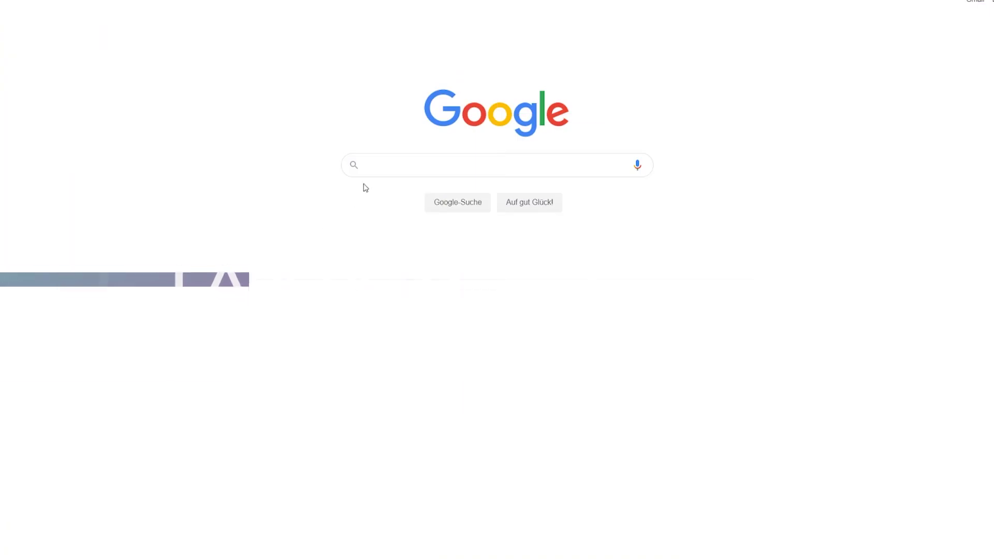
Search Google for 'GoPro Reframe FX' and open the GoPro Support Hub article.
left_click(381, 168)
type("Go")
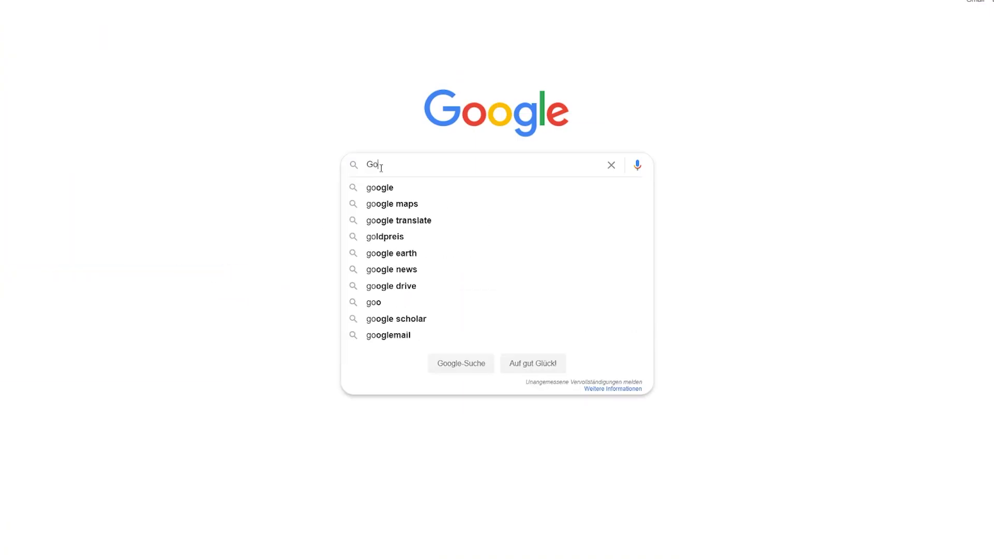
type("Pro Reframe FX")
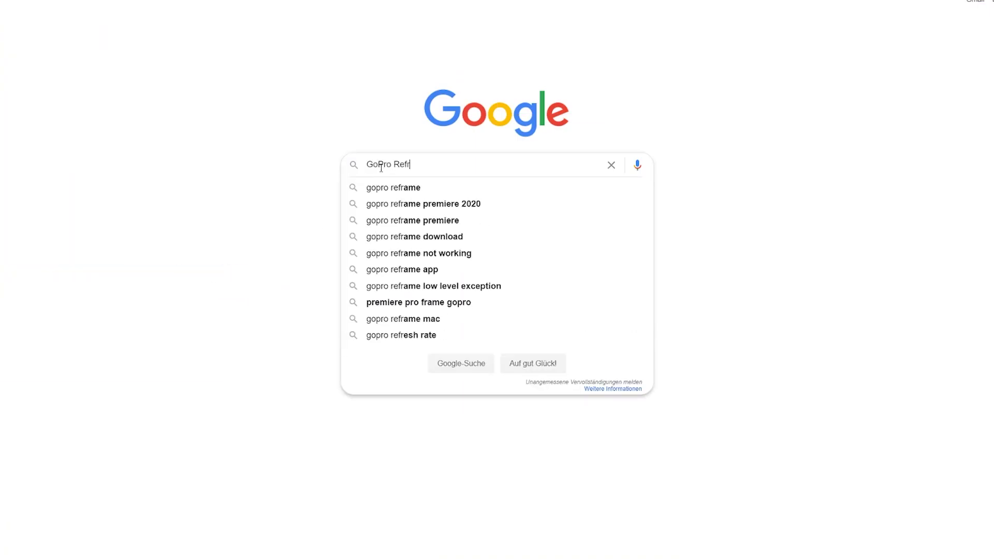
key("Return")
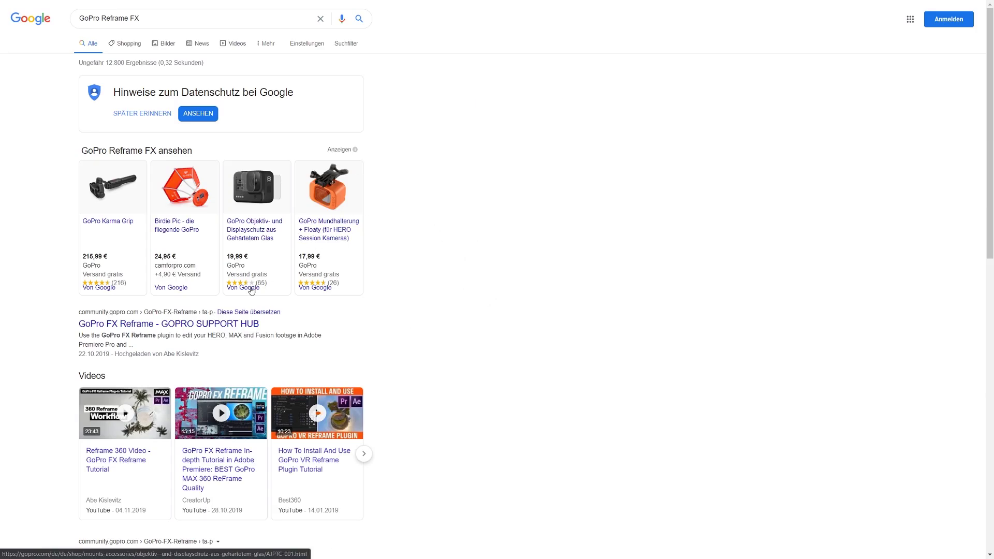
left_click(249, 322)
Download the FX Reframe plug-in for Windows and run its installer to completion.
left_click(258, 358)
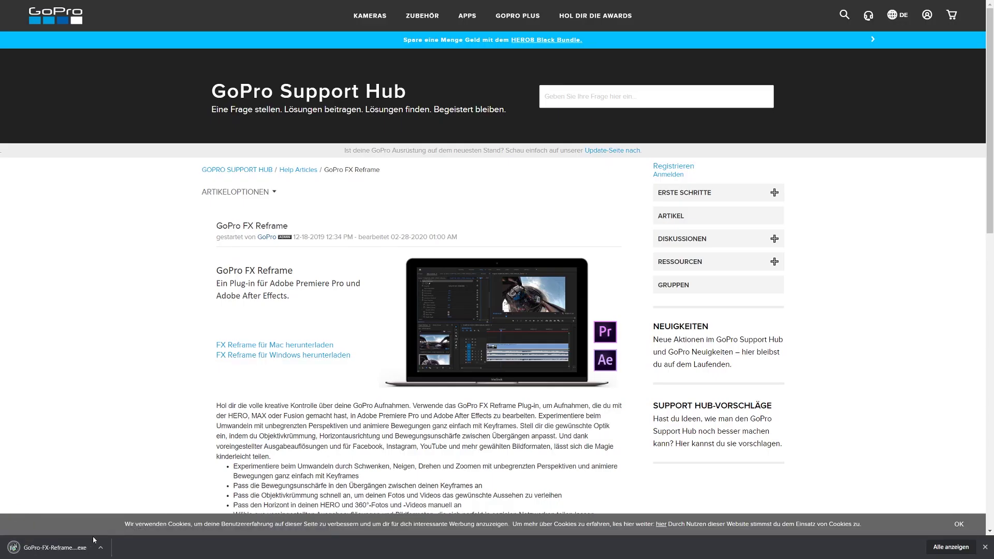
left_click(74, 549)
left_click(570, 325)
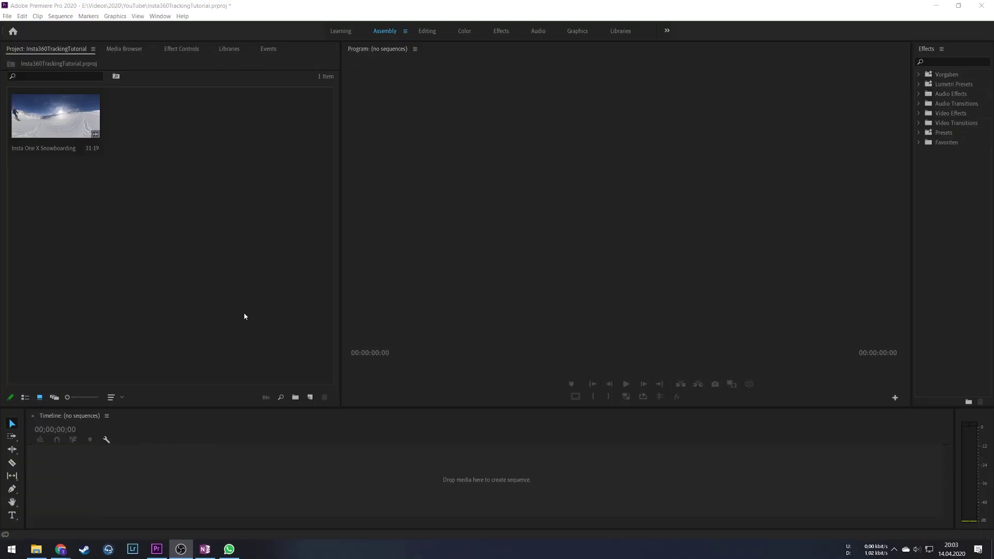
Create a default sequence, add the Insta One X Snowboarding clip, and match settings to the clip.
left_click(310, 398)
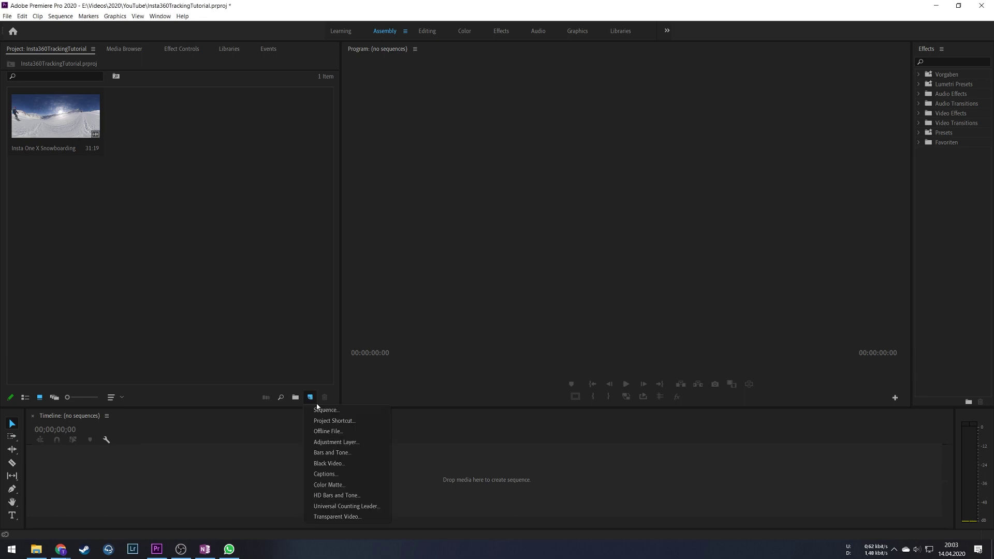
left_click(320, 410)
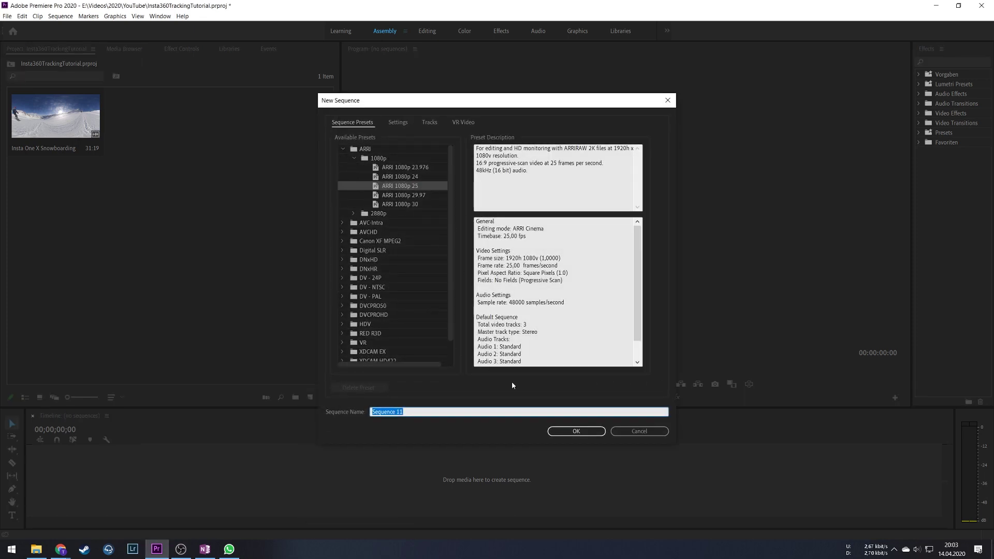
left_click(576, 432)
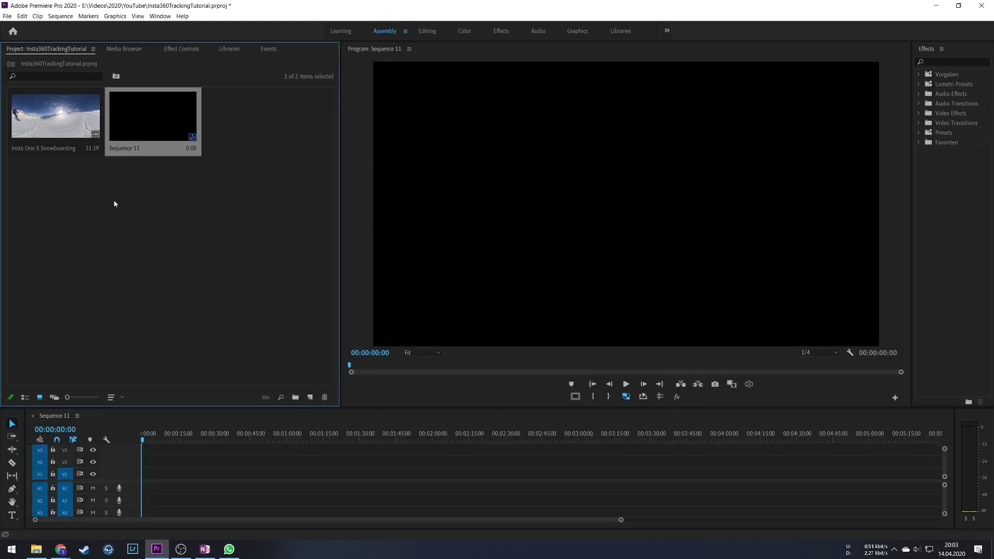
left_click_drag(51, 121, 151, 496)
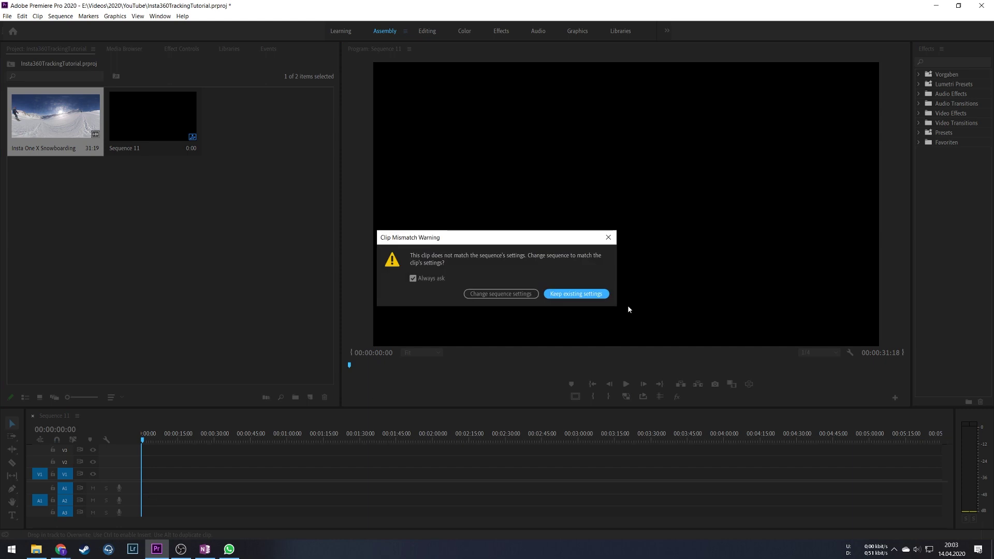
left_click(583, 295)
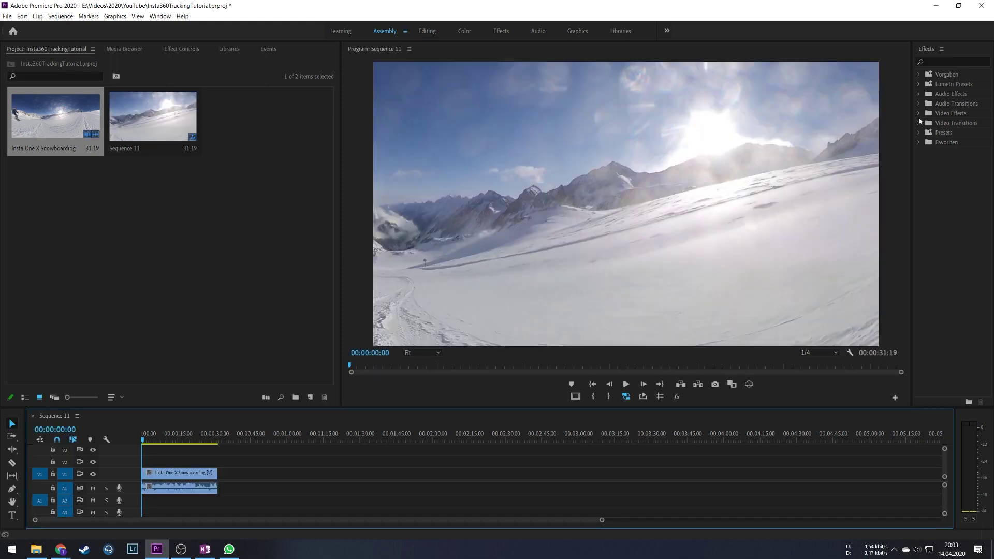
Find 'ref' in Effects, apply GoPro FX Reframe to the V1 clip, and show its settings.
left_click(937, 61)
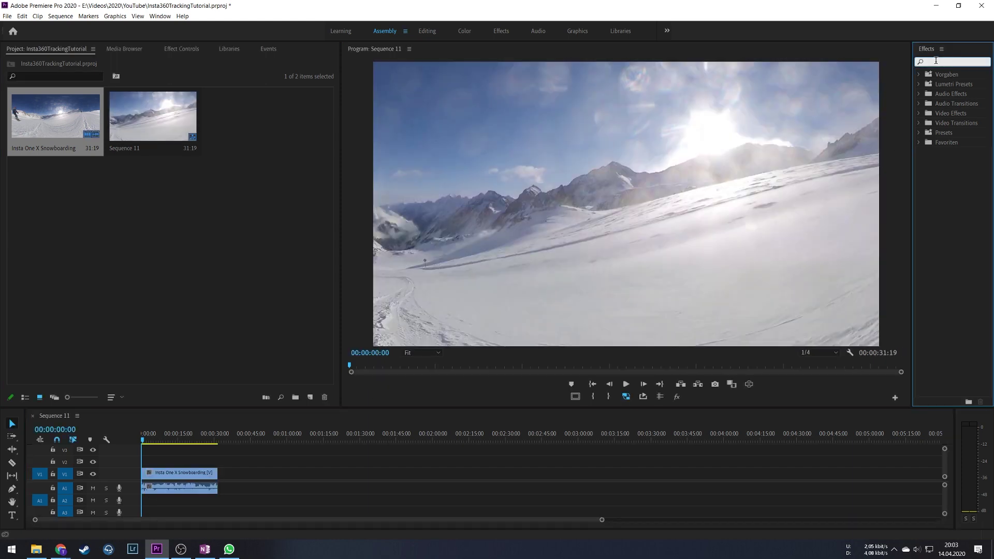
type("refr")
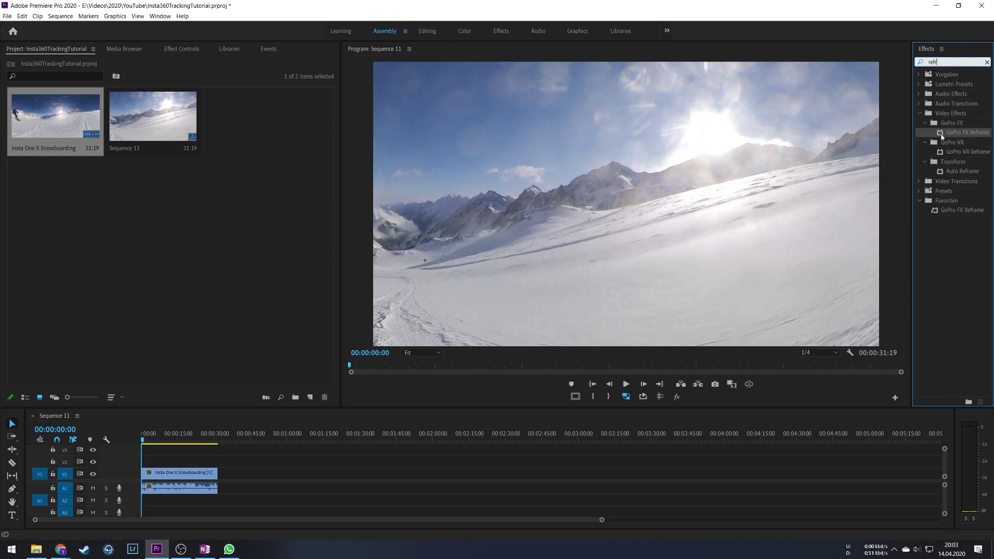
left_click_drag(983, 133, 175, 476)
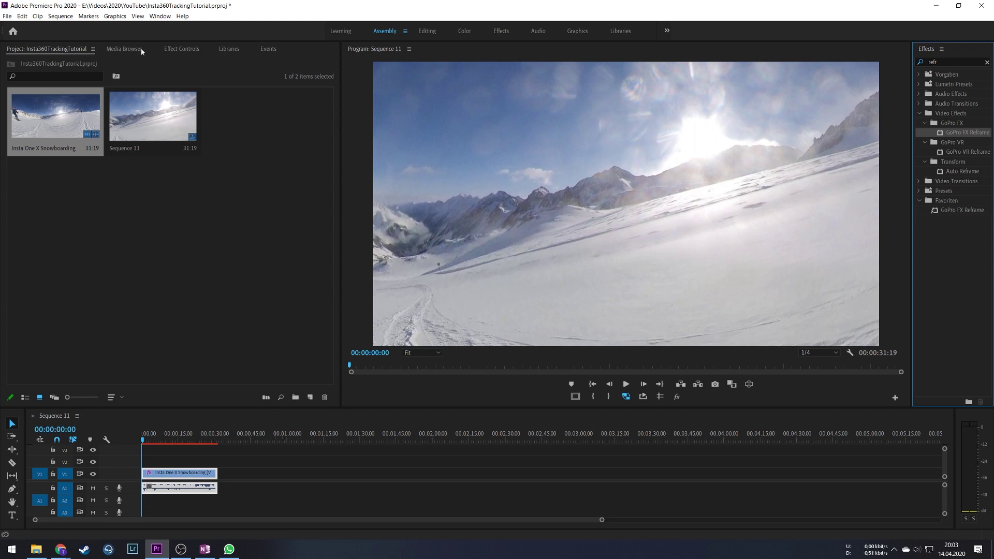
left_click(181, 49)
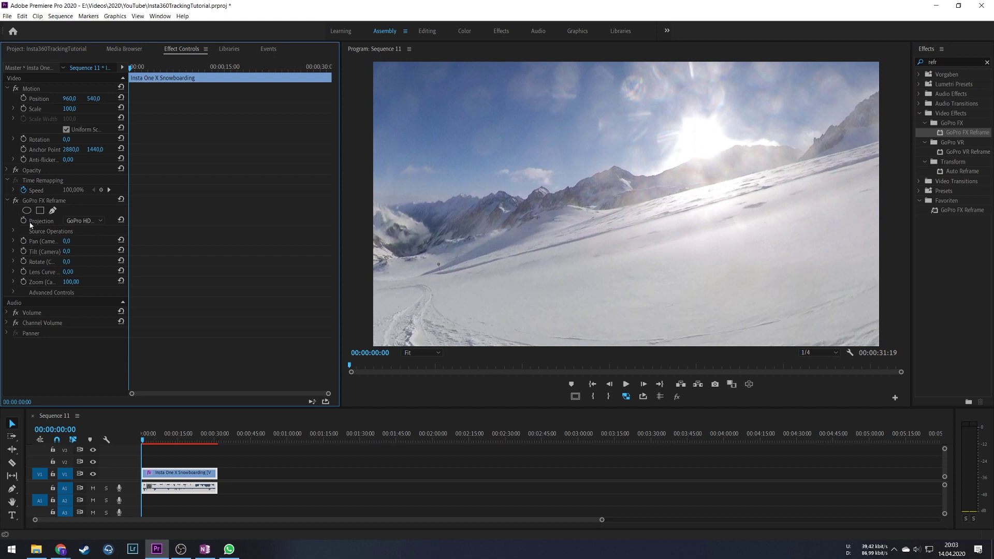
Keep the GoPro HD 16:9 (1920x1080) projection and turn on the reframe guide overlay.
left_click(84, 222)
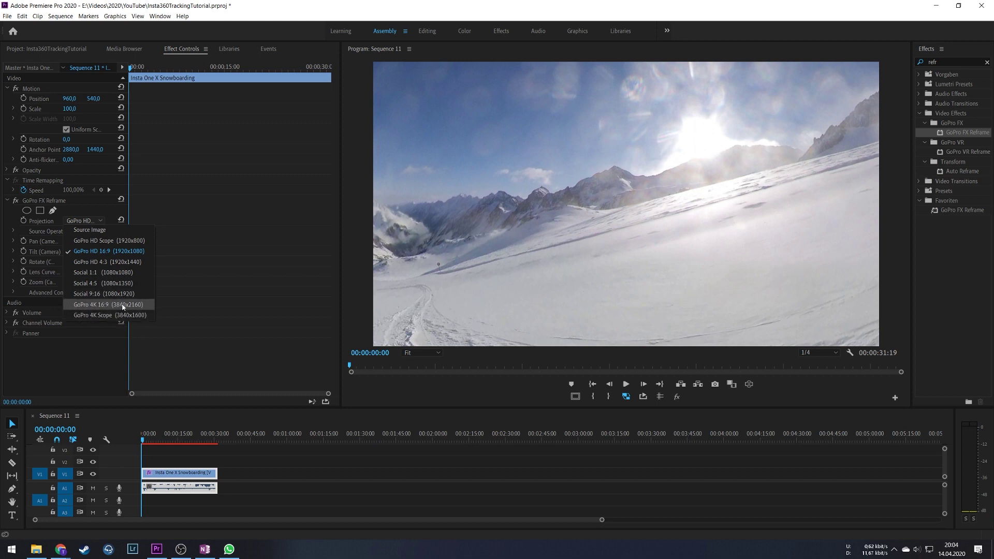
left_click(93, 252)
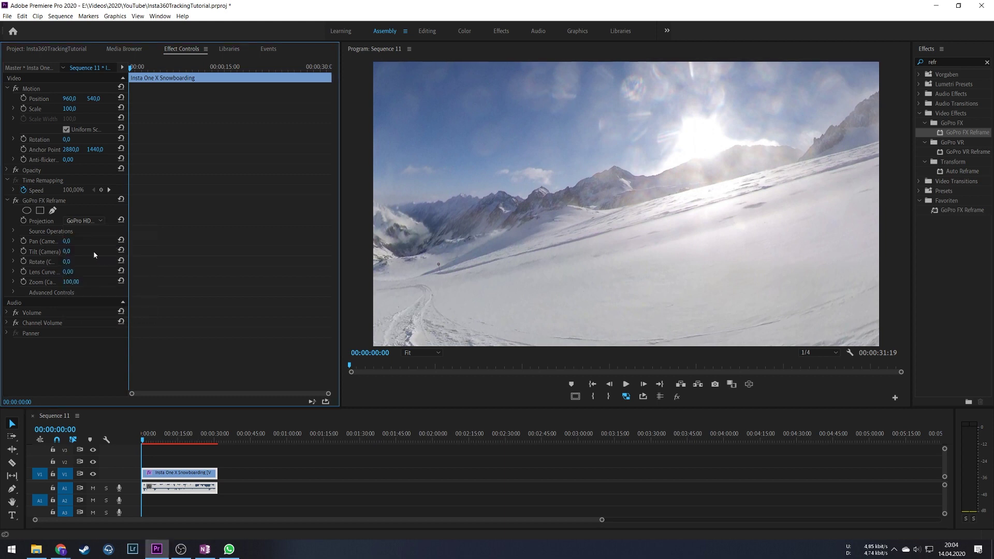
left_click(42, 202)
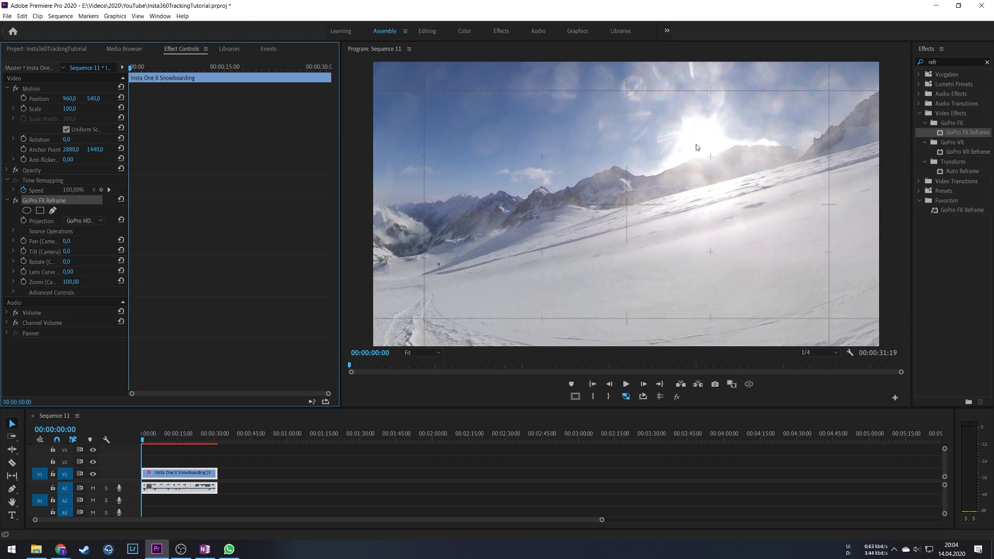
Pan and tilt the view onto the snowboarder (104,9°, 19,5°) and zoom to 113,05.
left_click_drag(600, 282, 541, 232)
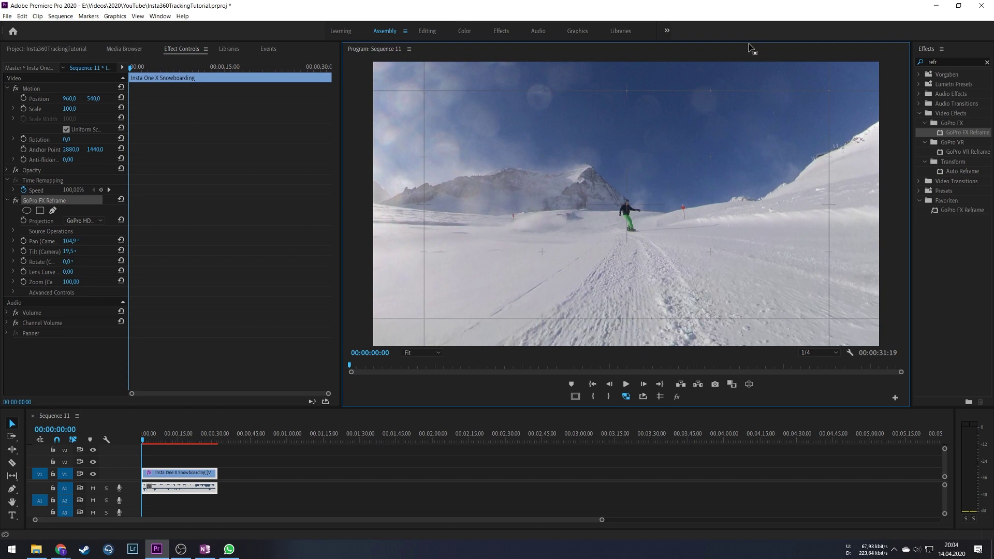
scroll(541, 334, "up", 1)
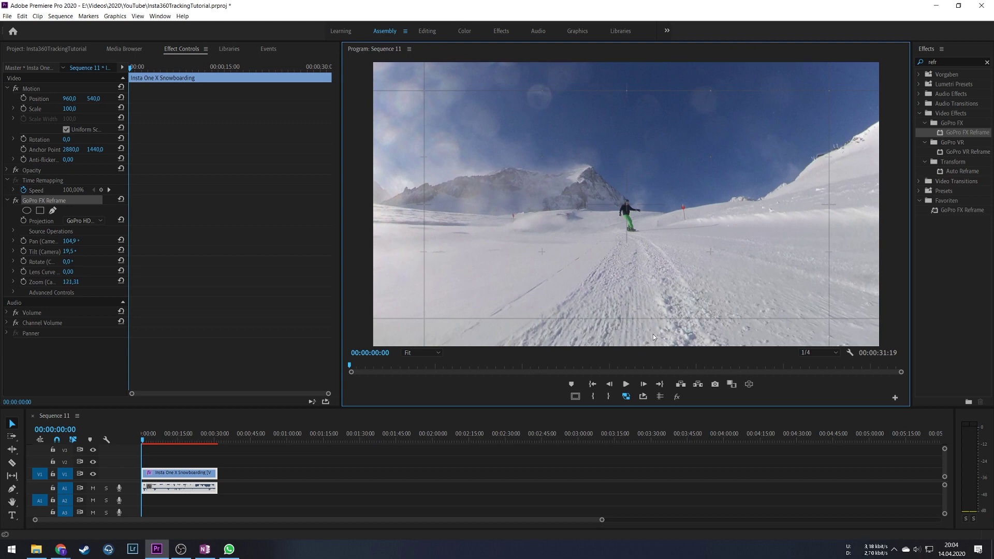
scroll(673, 334, "up", 5)
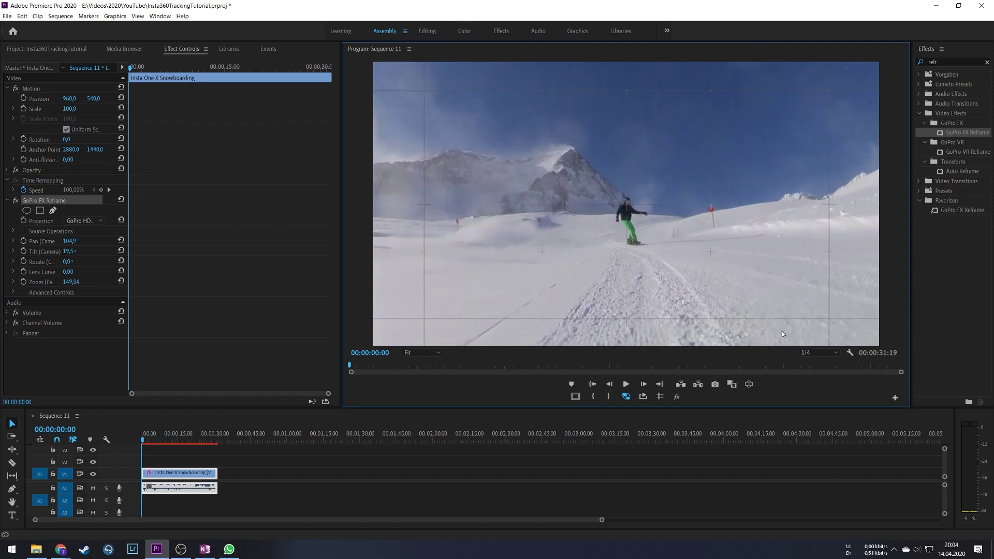
scroll(480, 335, "up", 2)
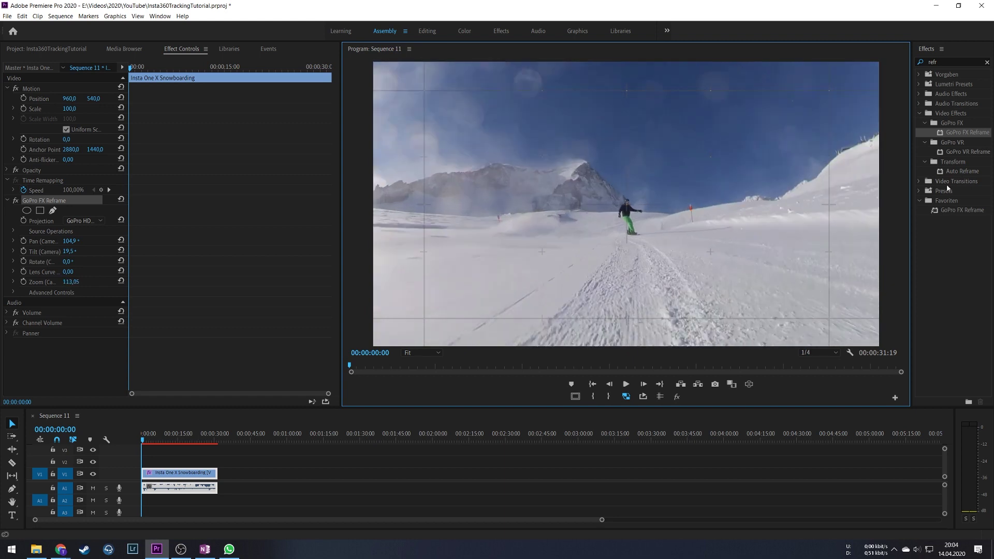
Test the rotation, level the horizon again, and add lens curve of 41,37.
left_click_drag(855, 139, 852, 233)
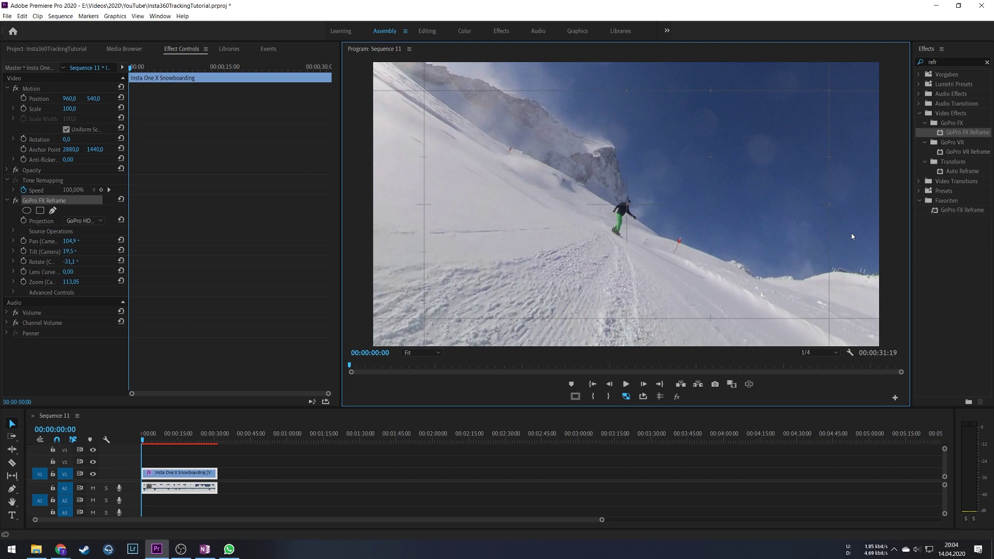
left_click_drag(858, 189, 861, 139)
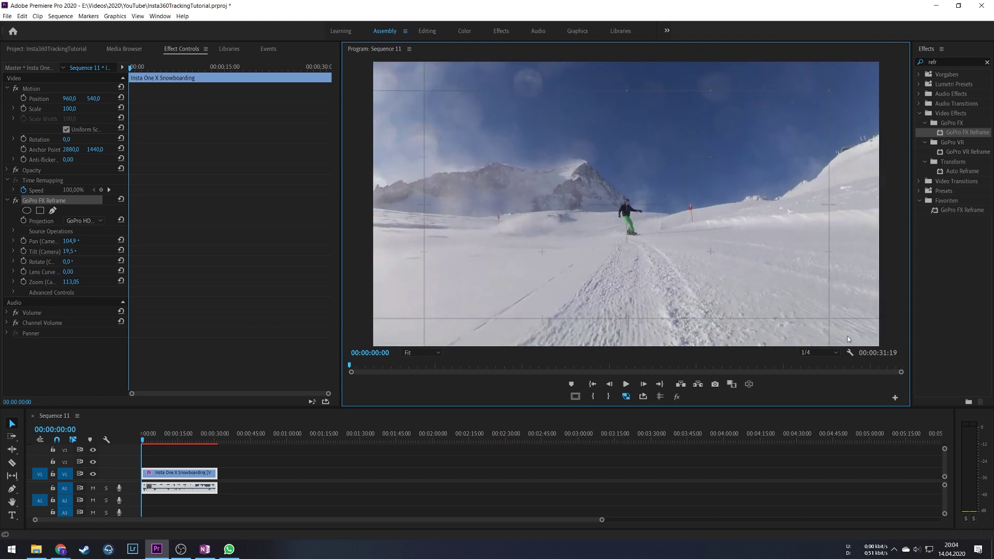
left_click_drag(850, 336, 973, 418)
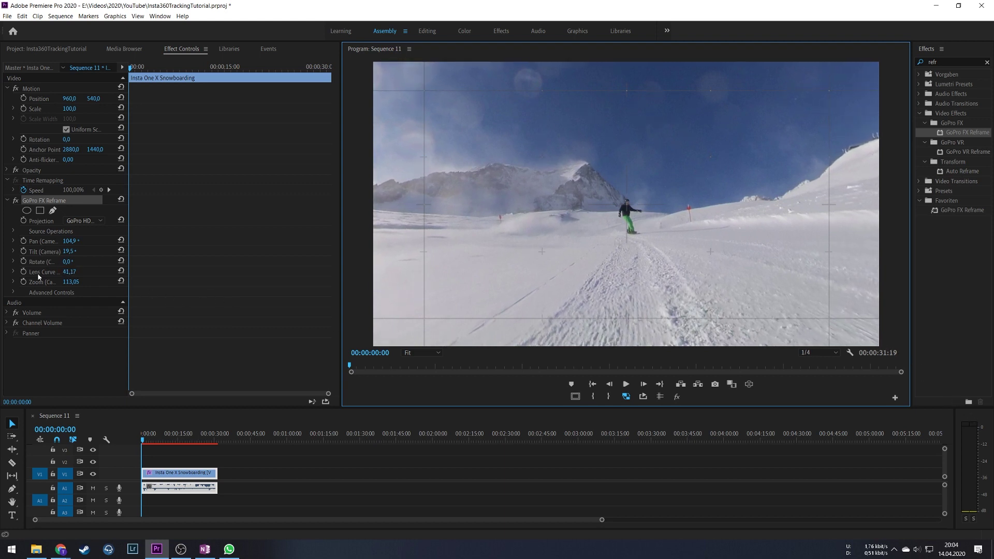
Set Lens Curve to 70, nudge framing to Pan 103,6°/Tilt 15,6°, and expand Advanced Controls.
left_click(74, 271)
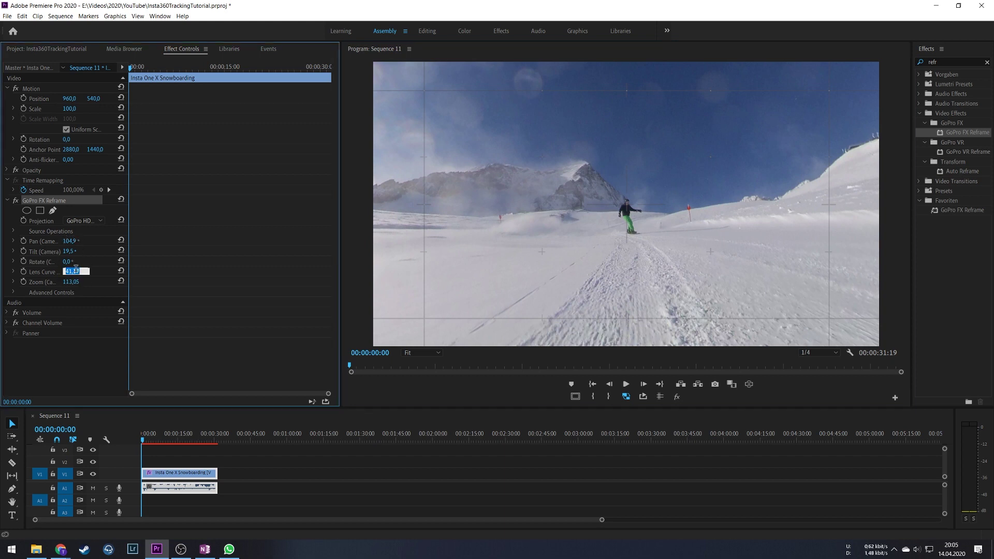
type("70")
key("Return")
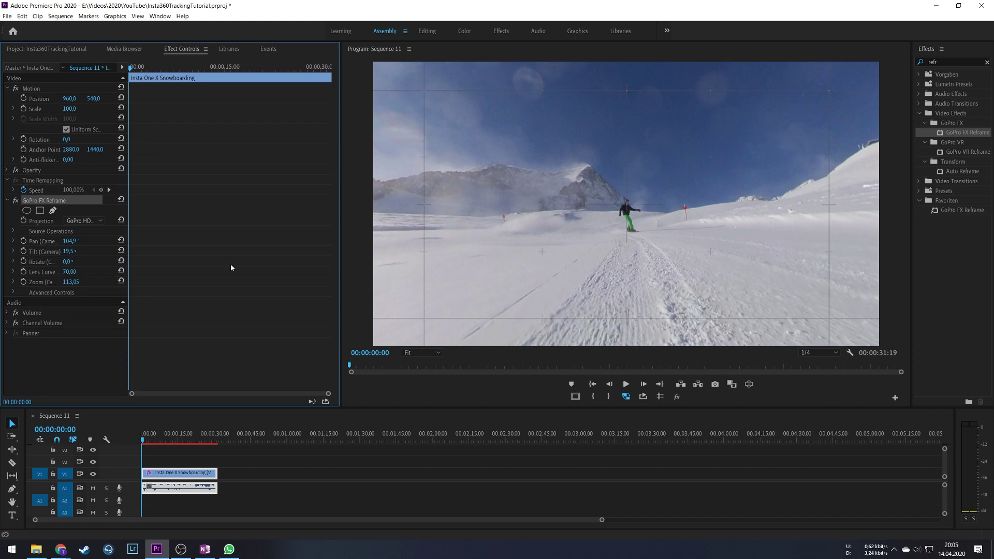
mouse_move(610, 257)
left_mouse_down()
mouse_move(635, 221)
mouse_move(616, 242)
left_mouse_up()
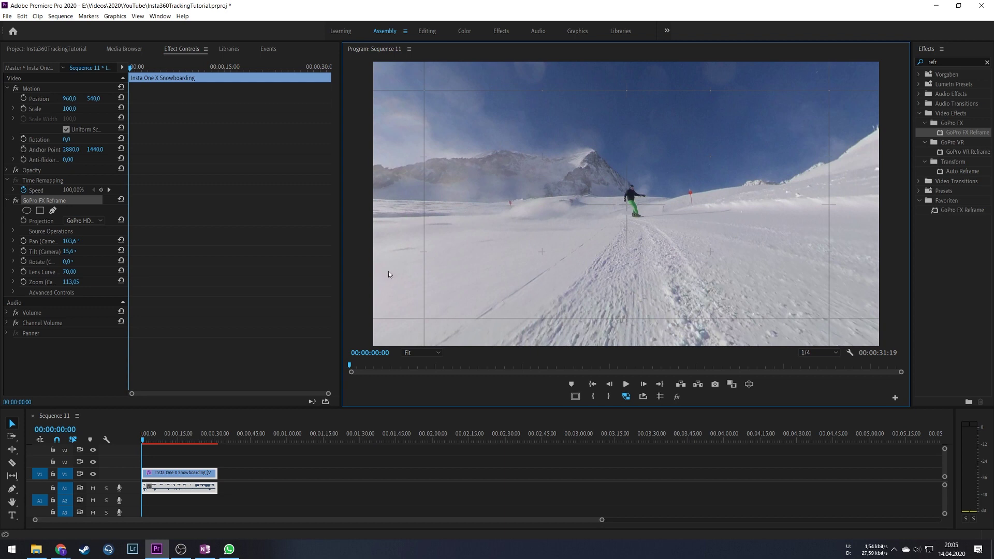
left_click(13, 294)
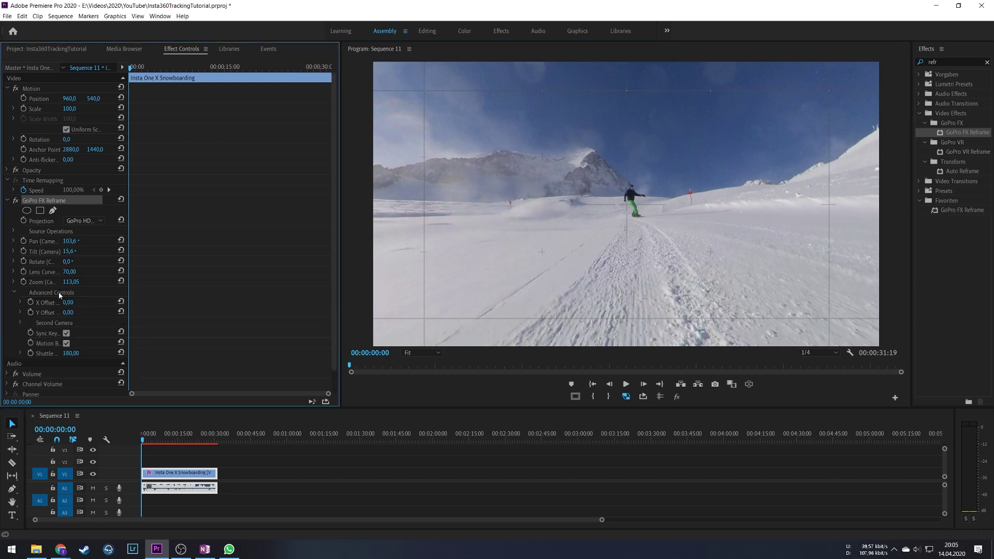
Turn off Motion Blur and enable keyframing for Pan, Tilt, Rotate, Lens Curve and Zoom.
left_click(66, 344)
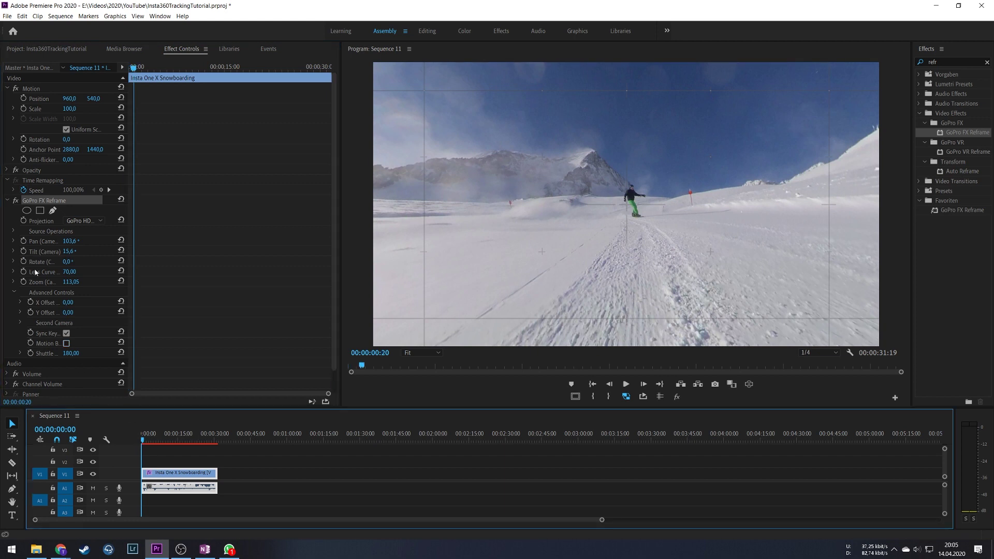
left_click(24, 242)
left_click(23, 252)
left_click(23, 262)
left_click(23, 271)
left_click(24, 282)
Collapse Advanced Controls and aim the opening view at the rider (Pan 104,9°, Tilt 18,3°).
left_click(15, 293)
left_click(36, 200)
left_click_drag(649, 192, 647, 204)
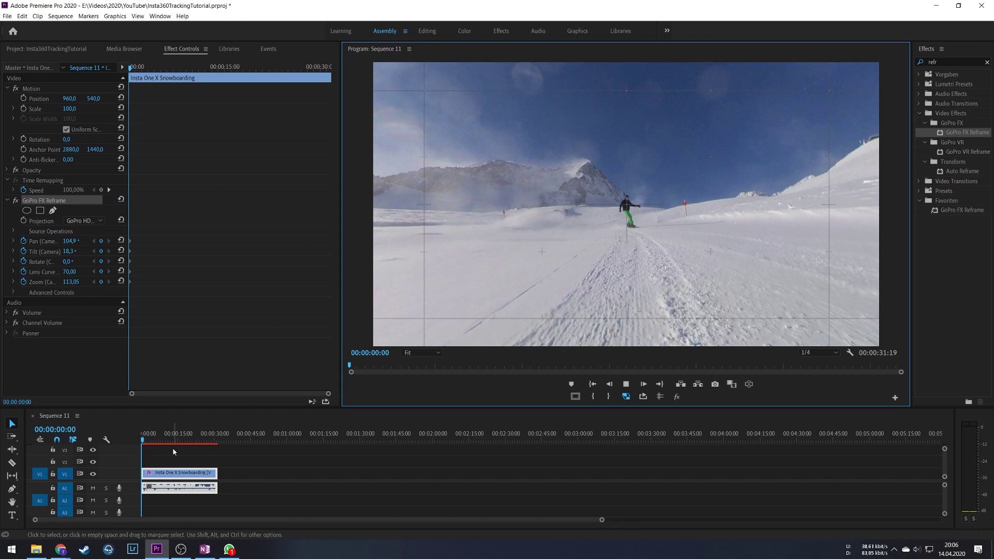
Play the clip and add a first tracking keyframe re-aiming the view at the rider.
key("space")
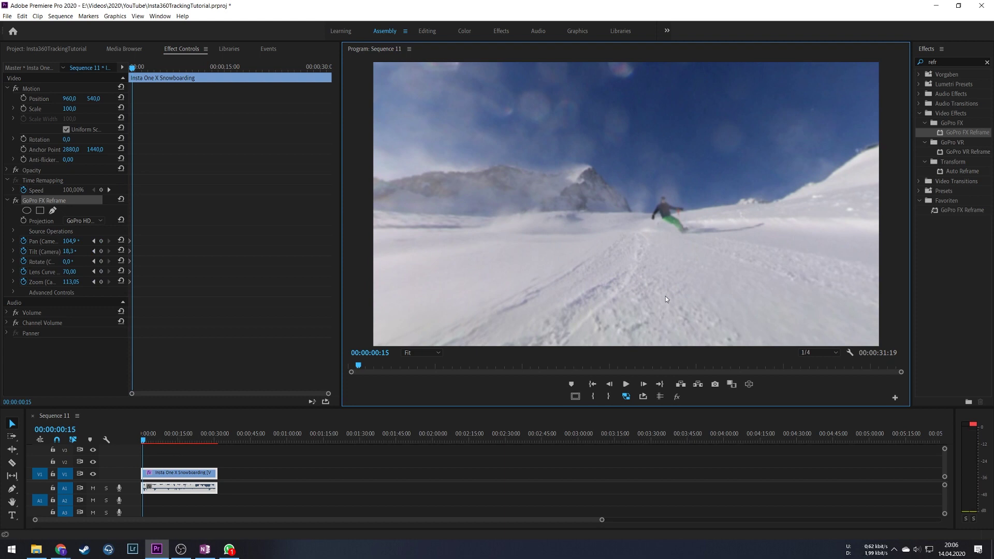
left_click(663, 206)
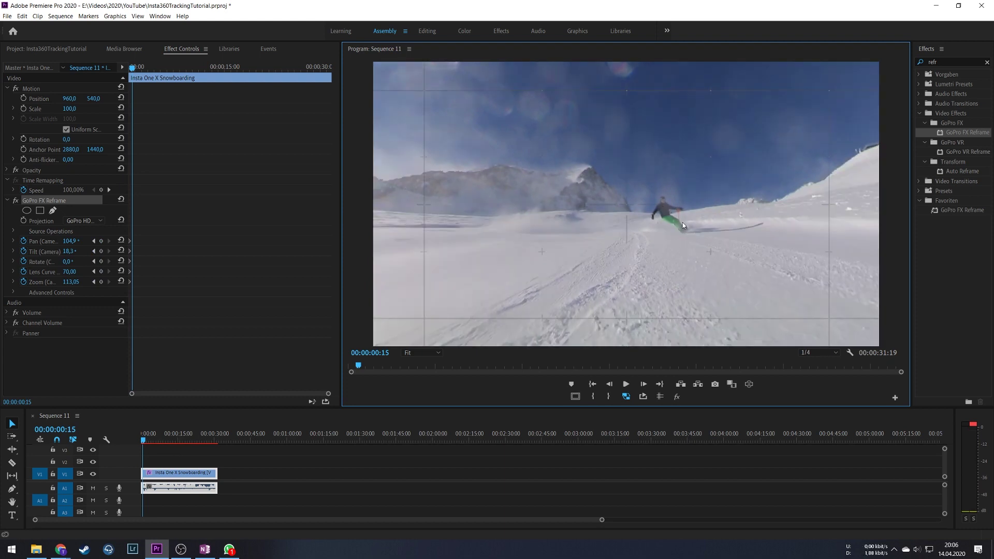
left_click_drag(664, 236, 672, 215)
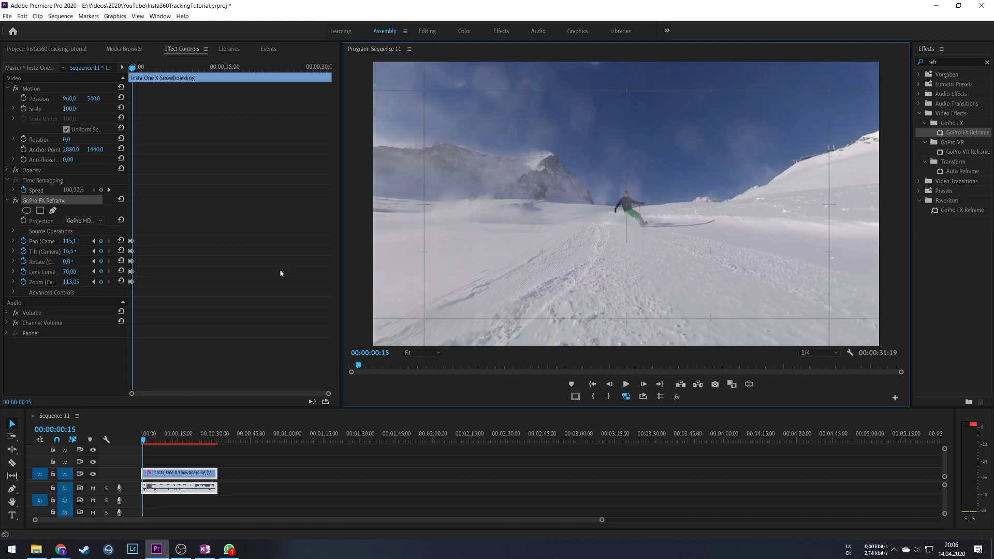
left_click_drag(327, 392, 209, 403)
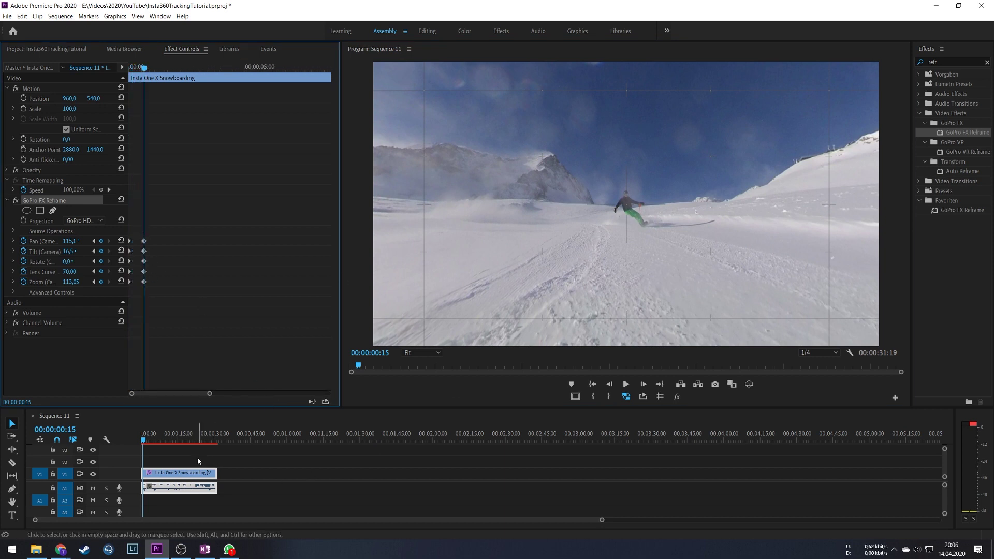
Stop playback and swing the view back onto the rider for the next keyframe.
key("space")
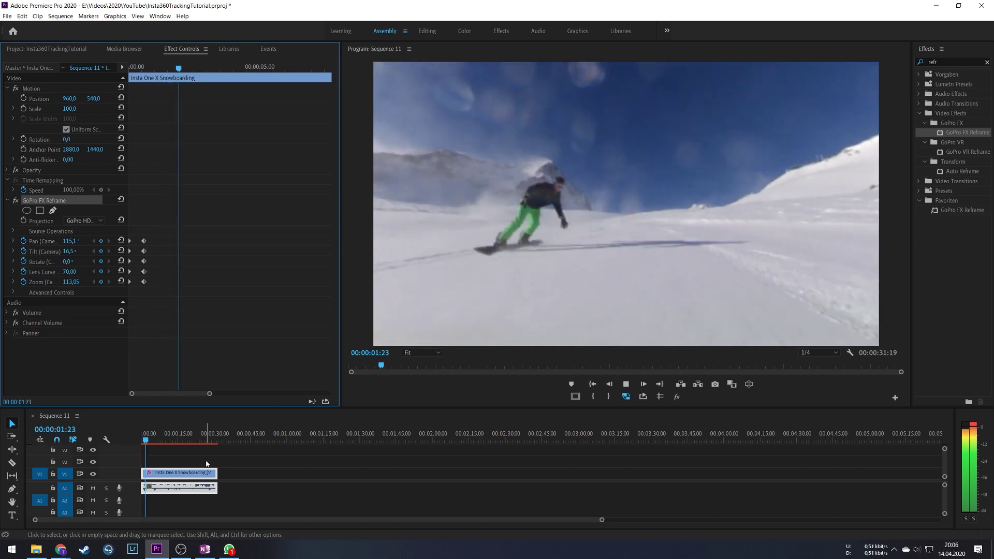
key("space")
left_click_drag(500, 255, 717, 236)
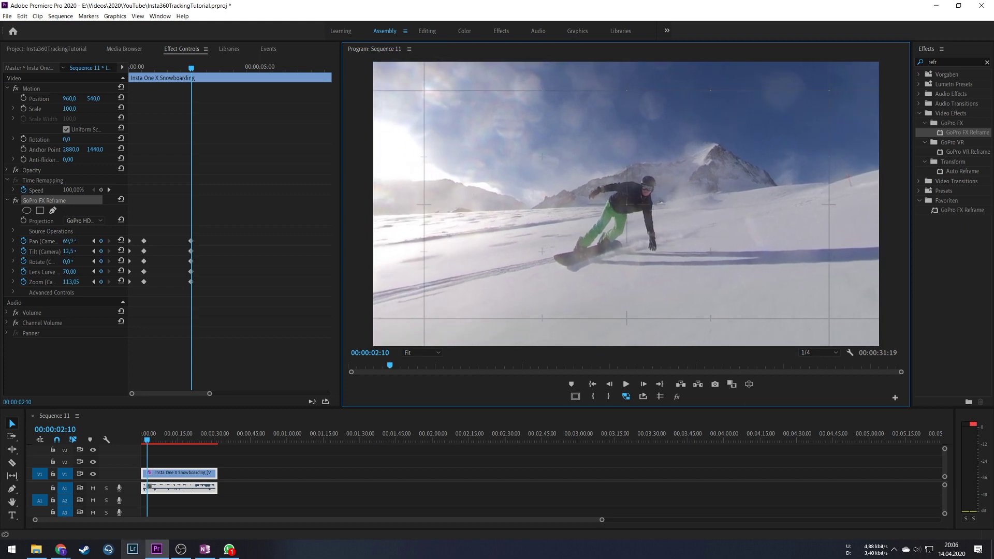
key("space")
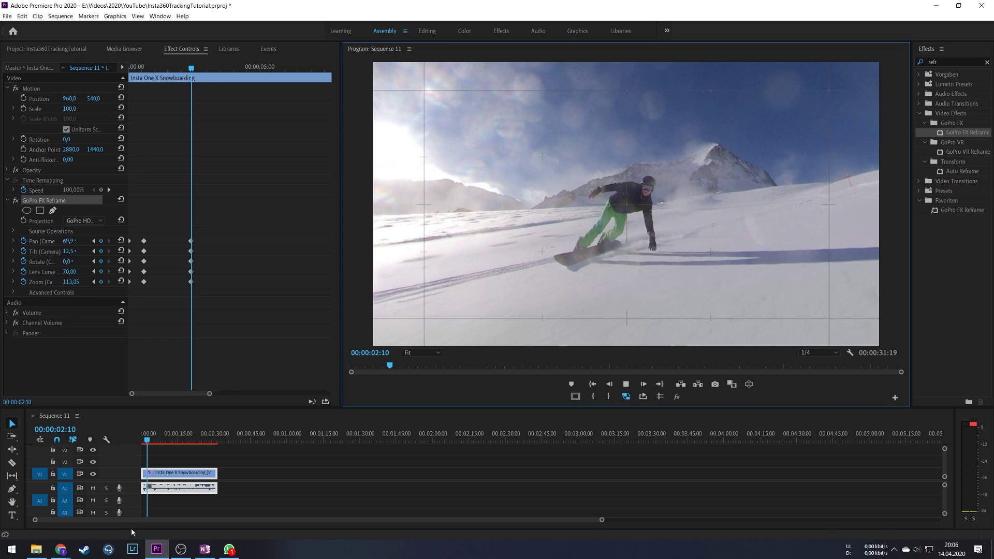
At four seconds, re-aim the view repeatedly to follow the rider around the slope.
key("space")
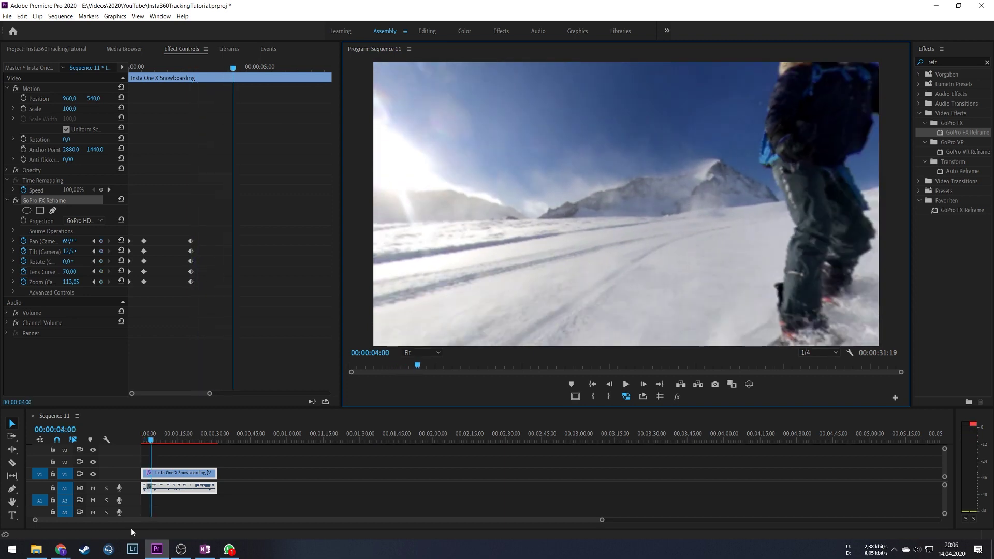
left_click_drag(482, 260, 567, 256)
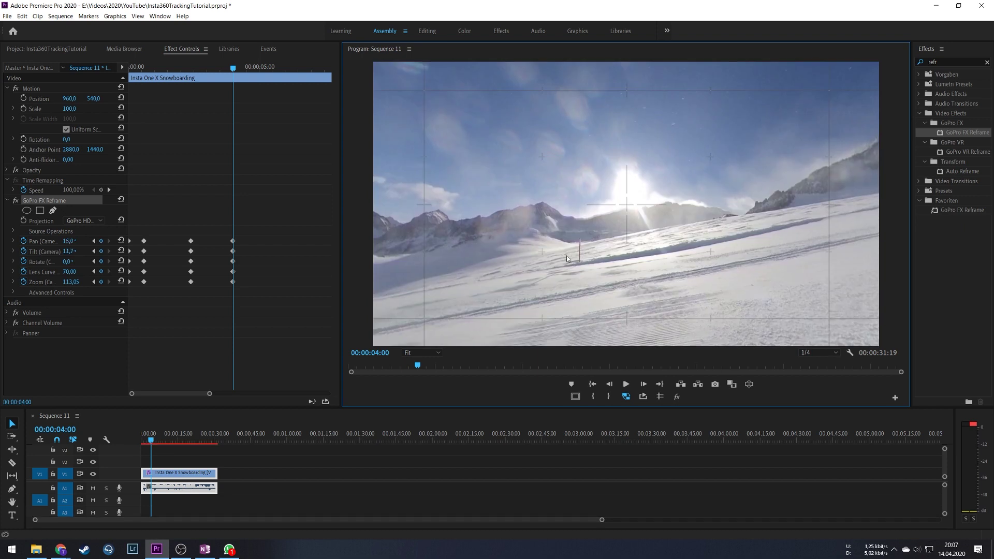
left_click_drag(651, 244, 780, 343)
left_click_drag(579, 226, 641, 249)
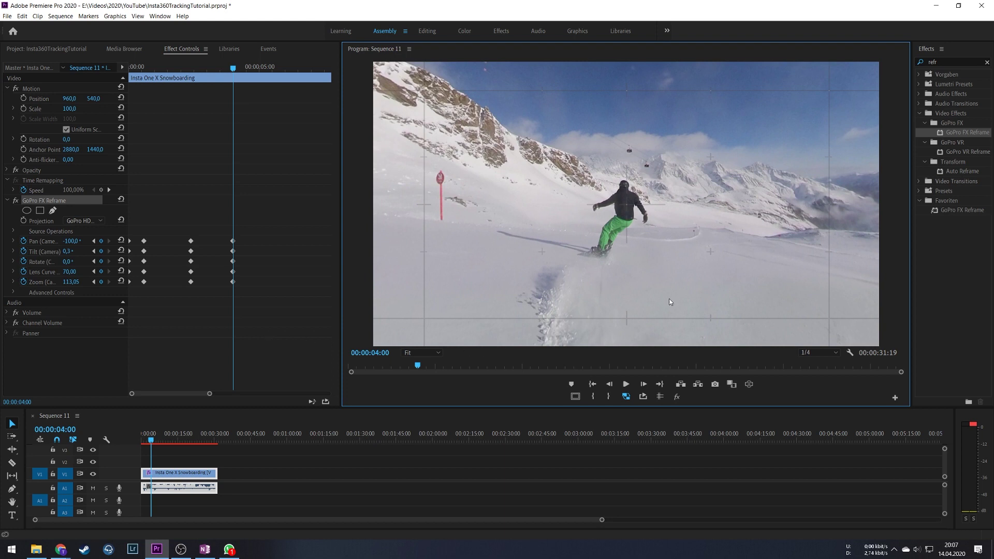
Stop where the rider drifts off and re-aim the view onto them.
key("space")
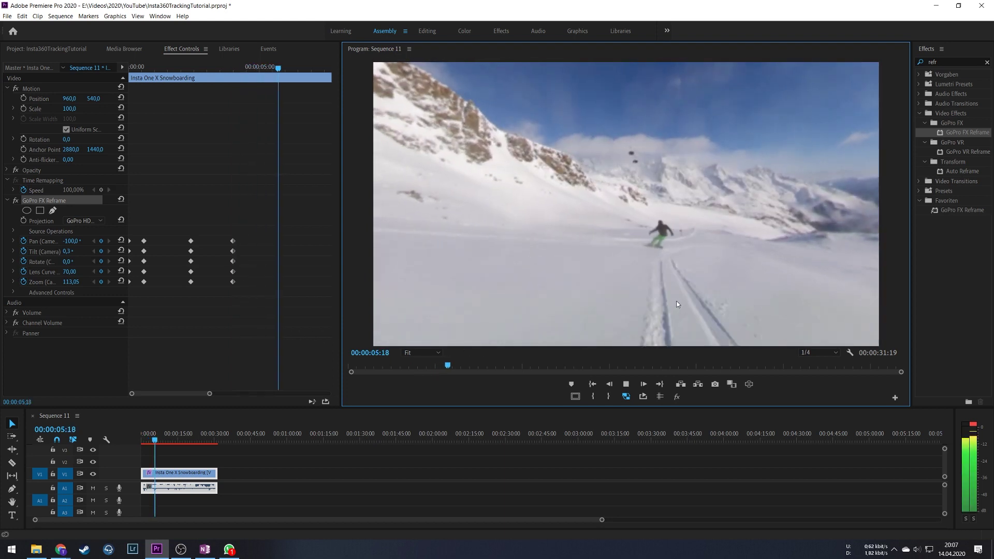
key("space")
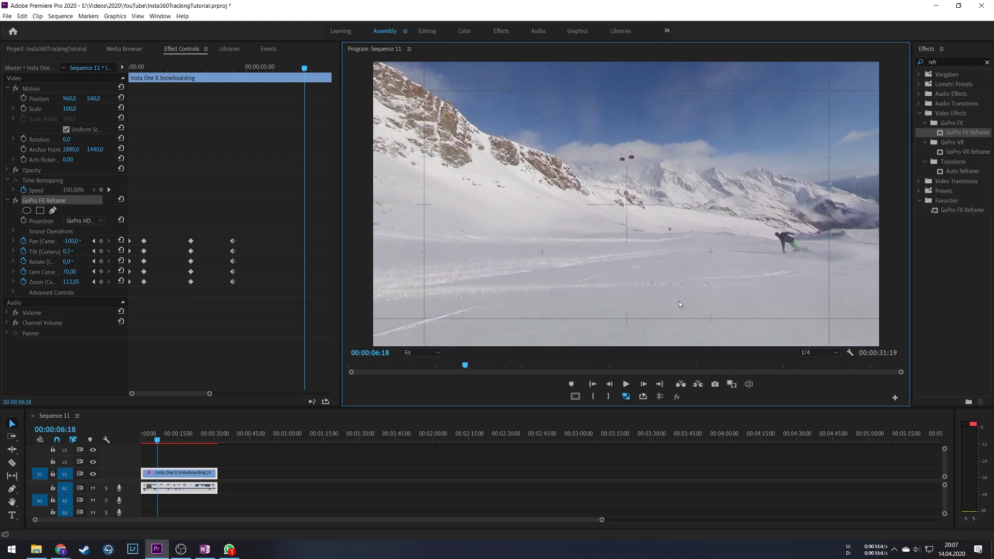
left_click_drag(679, 301, 569, 216)
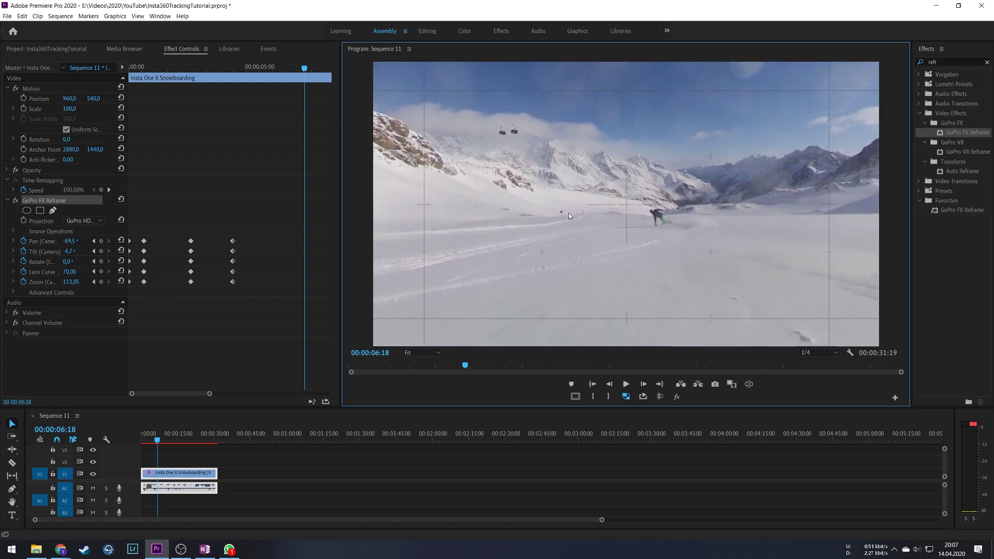
key("space")
key("space")
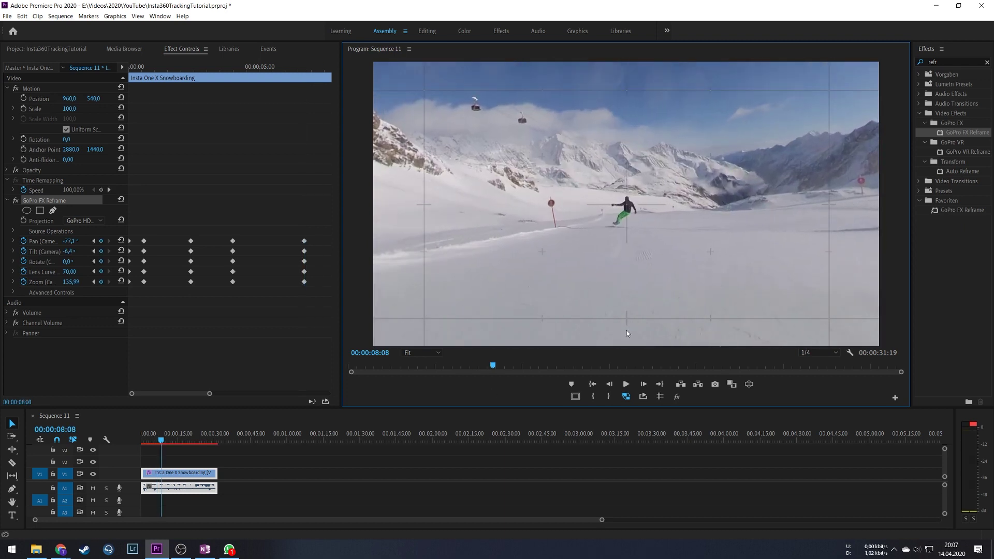
key("space")
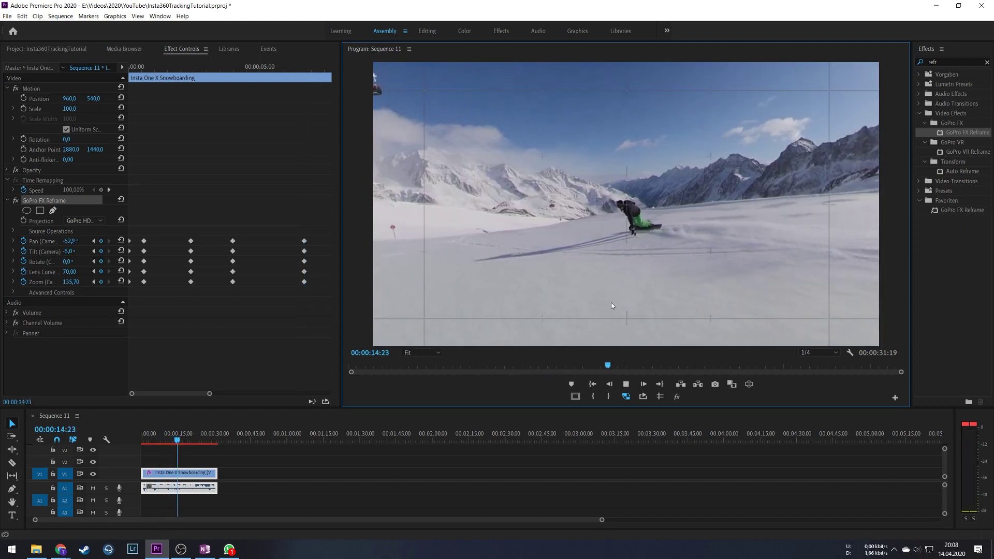
Play to the clip's last frame, where Reframe reads Pan -69,0°, Tilt -11,2°, Zoom 135,70.
key("space")
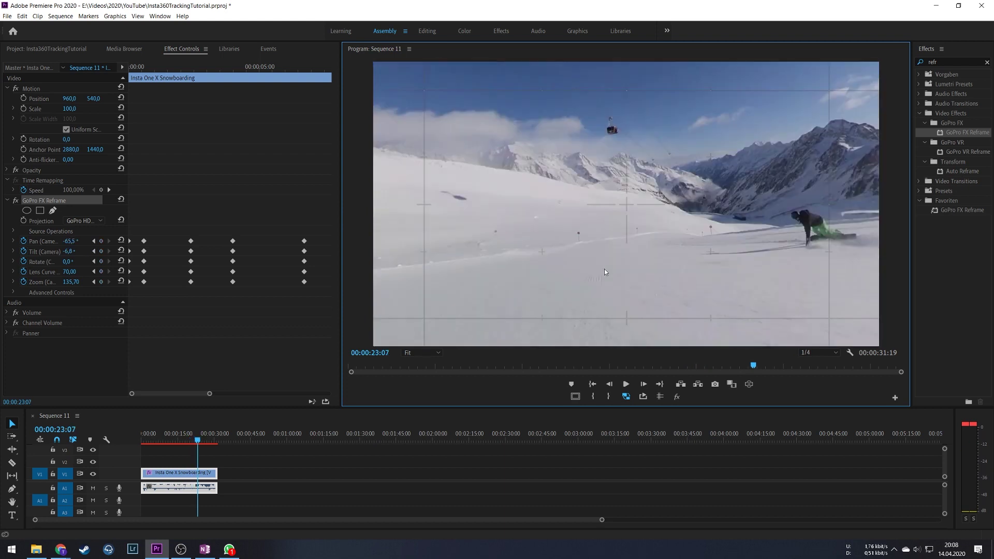
key("space")
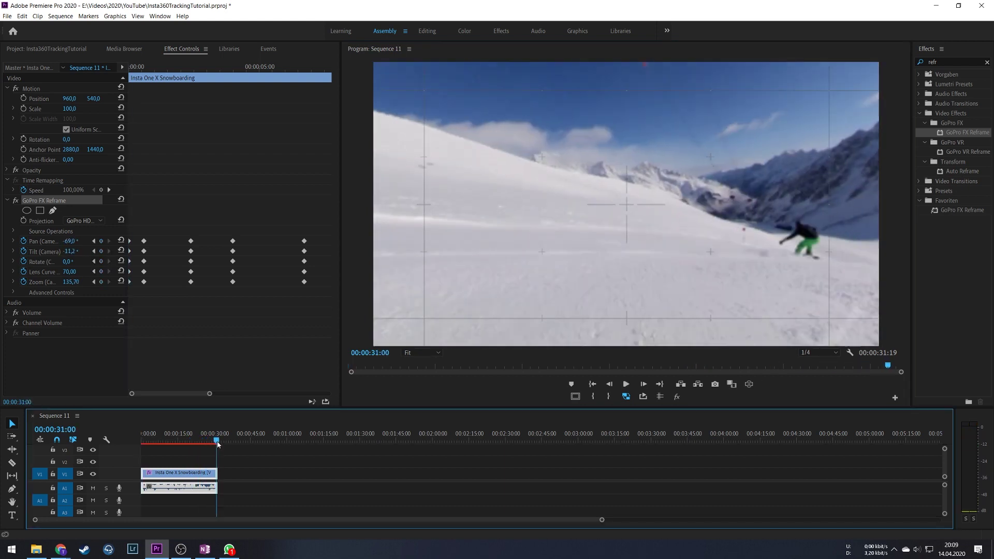
left_click(534, 234)
key("shift+Right")
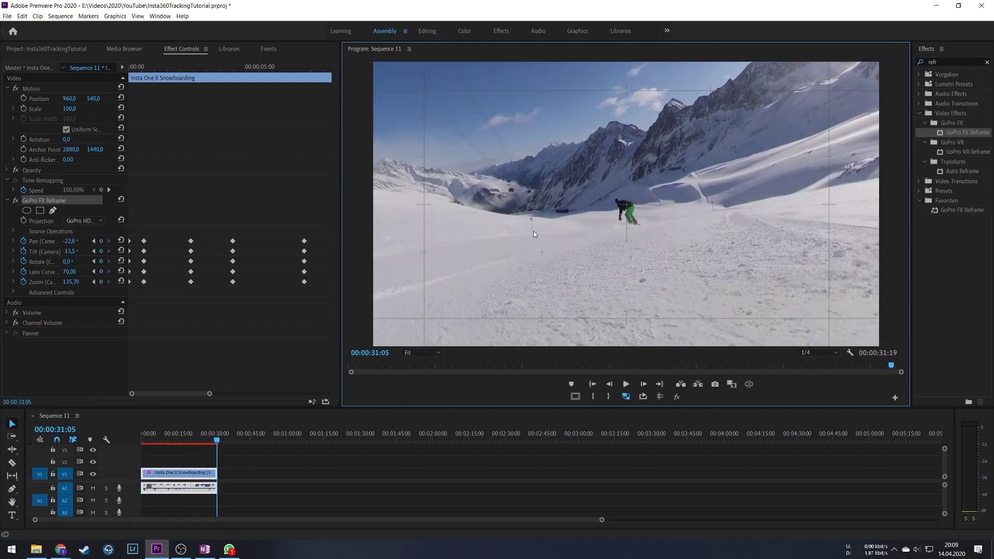
Select all GoPro FX Reframe keyframes and set their interpolation to Continuous Bezier.
left_click_drag(210, 393, 400, 364)
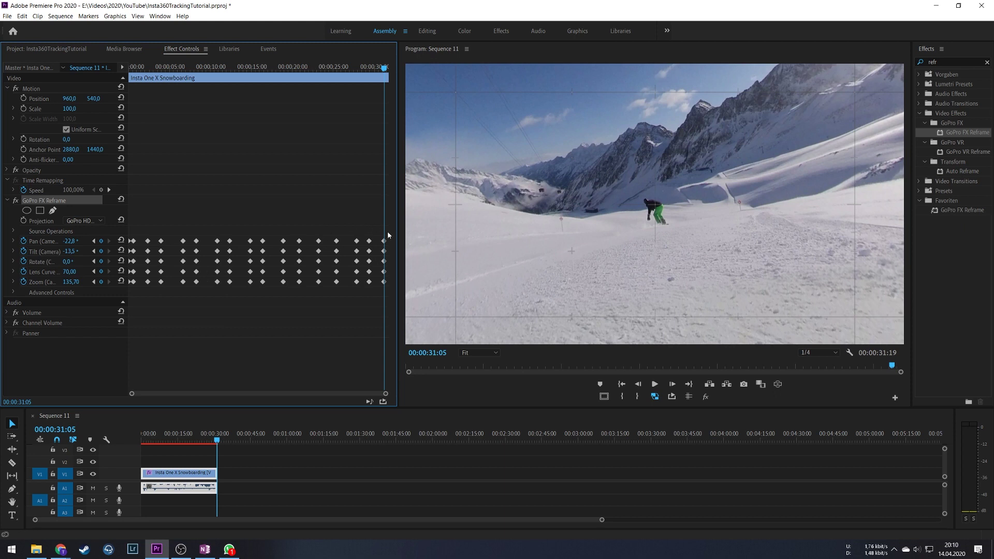
left_click_drag(385, 241, 138, 291)
right_click(162, 282)
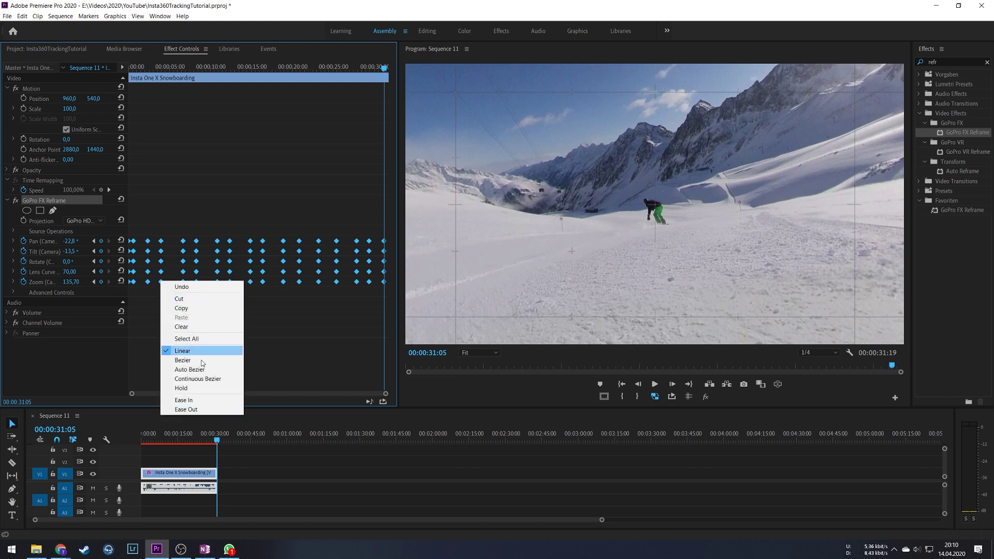
left_click(218, 382)
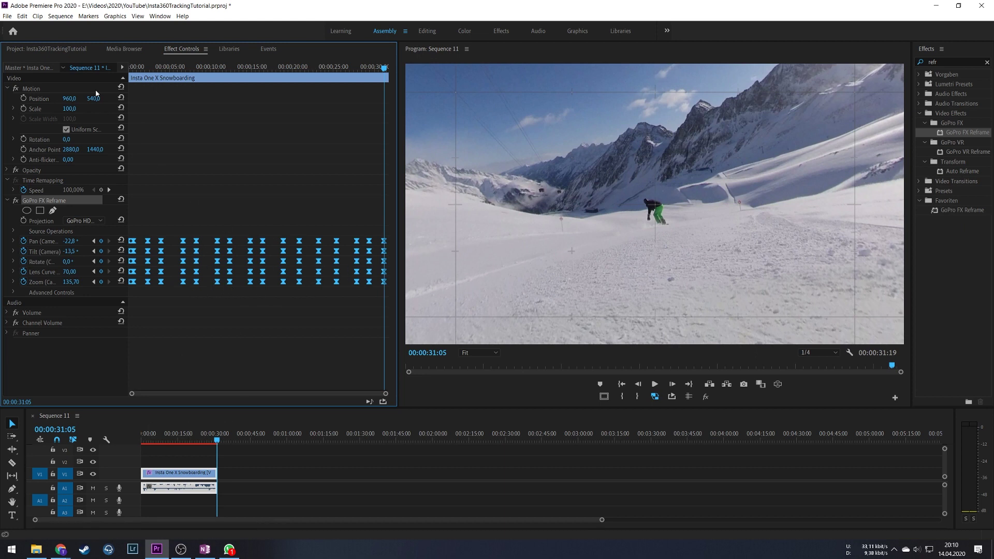
left_click(518, 274)
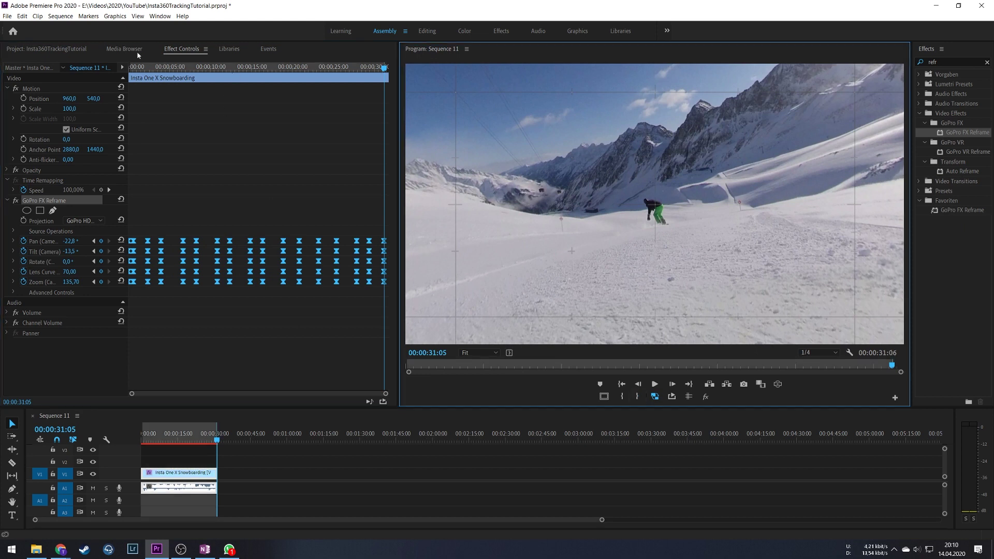
Play the reframed sequence from the start, stop at 00:00:11:13, and return to Effect Controls.
left_click(61, 16)
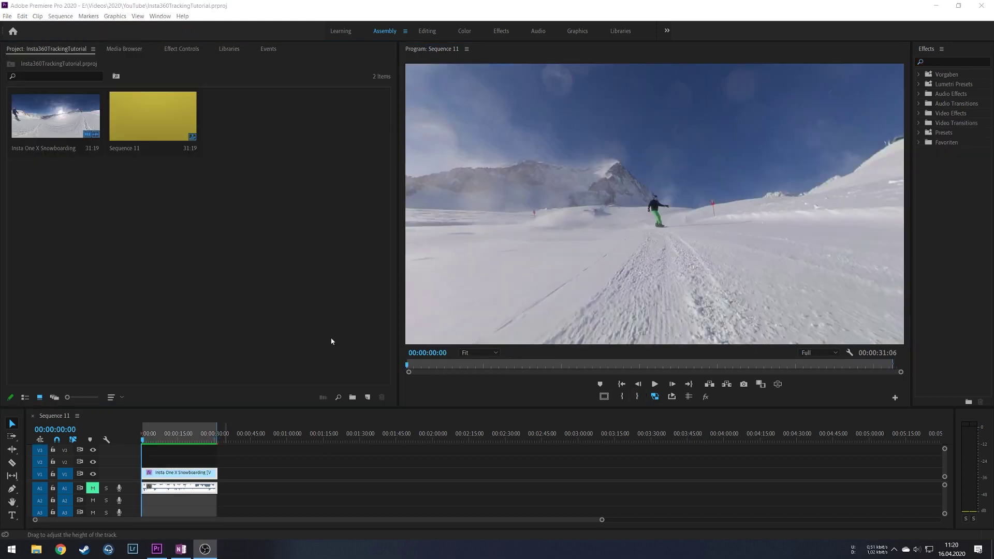
left_click(657, 385)
left_click(656, 385)
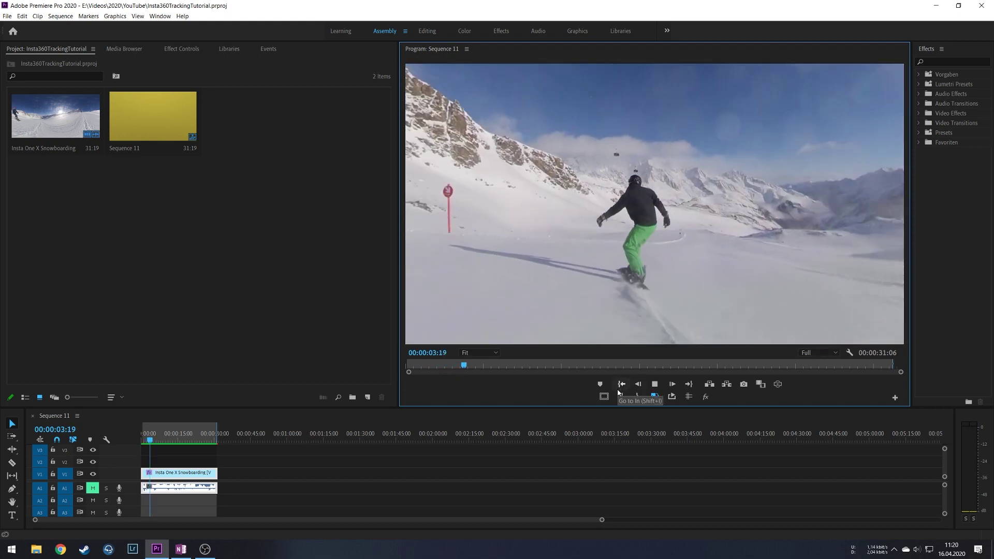
left_click(656, 386)
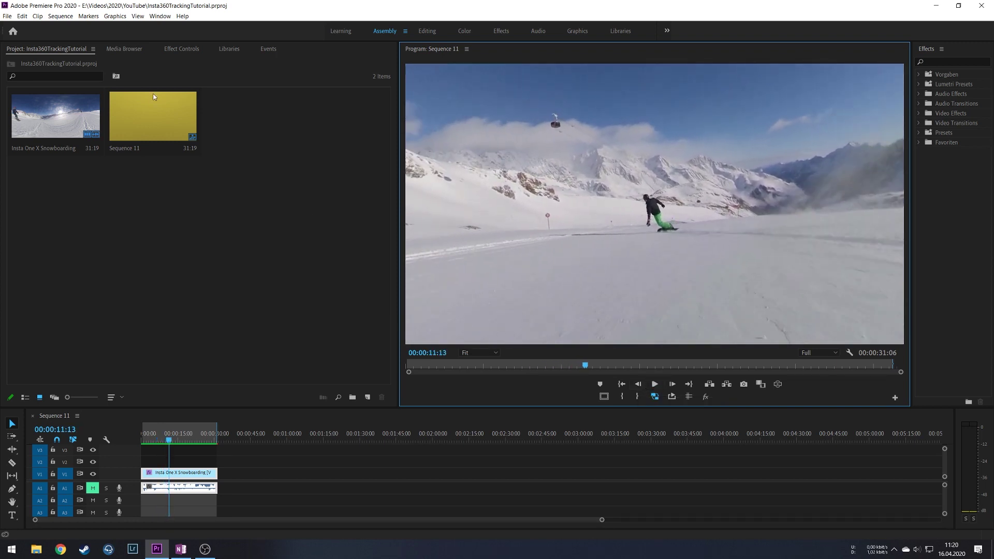
left_click(179, 49)
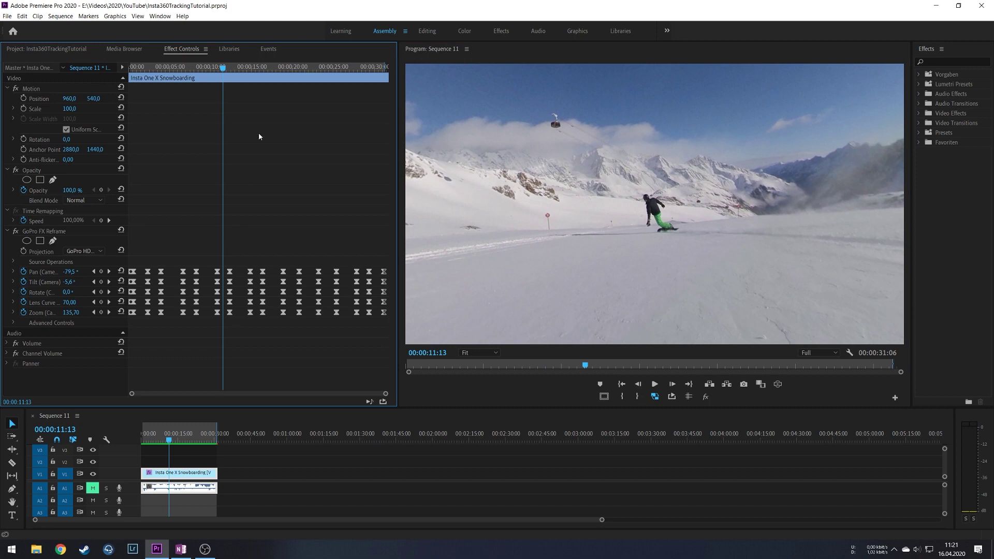
At 00:00:09:15, lower the GoPro FX Reframe zoom from 137,44 to 102,00.
left_click_drag(226, 71, 210, 77)
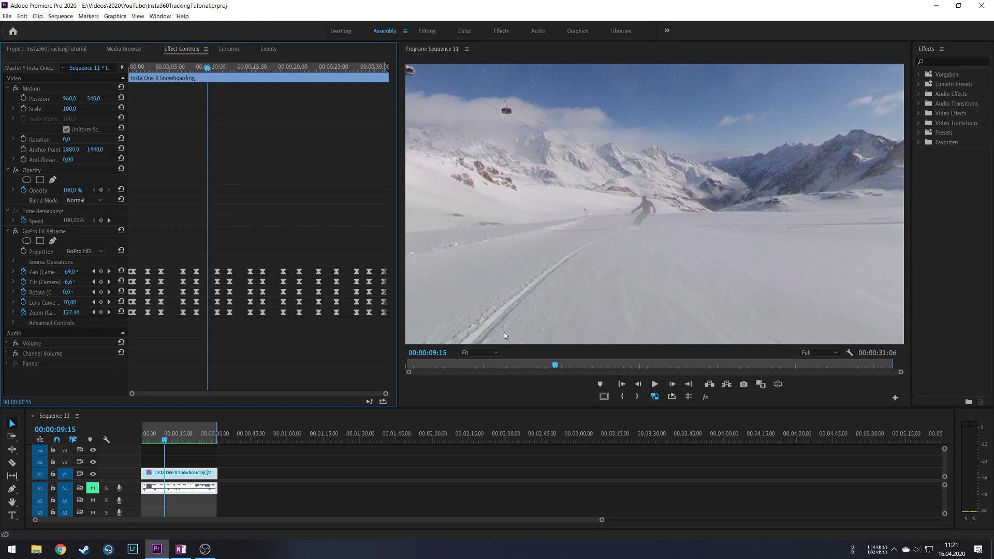
left_click(41, 232)
left_click(712, 338)
scroll(673, 336, "down", 2)
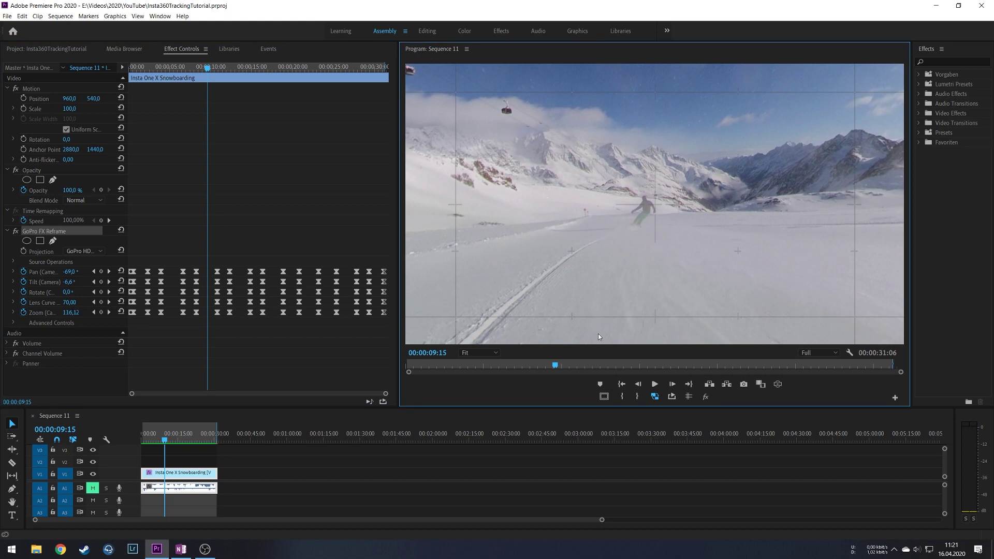
scroll(570, 337, "down", 2)
scroll(542, 334, "down", 1)
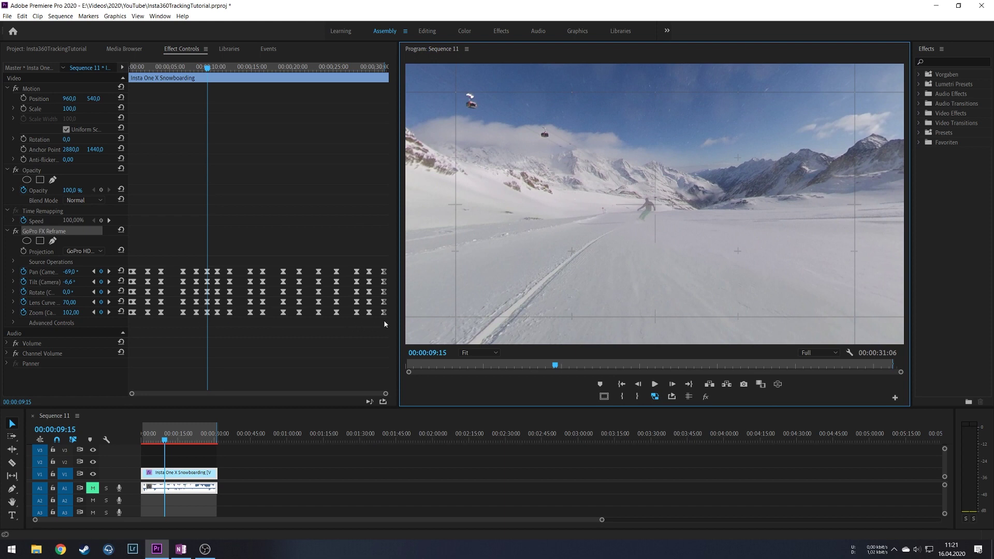
left_click_drag(388, 267, 115, 327)
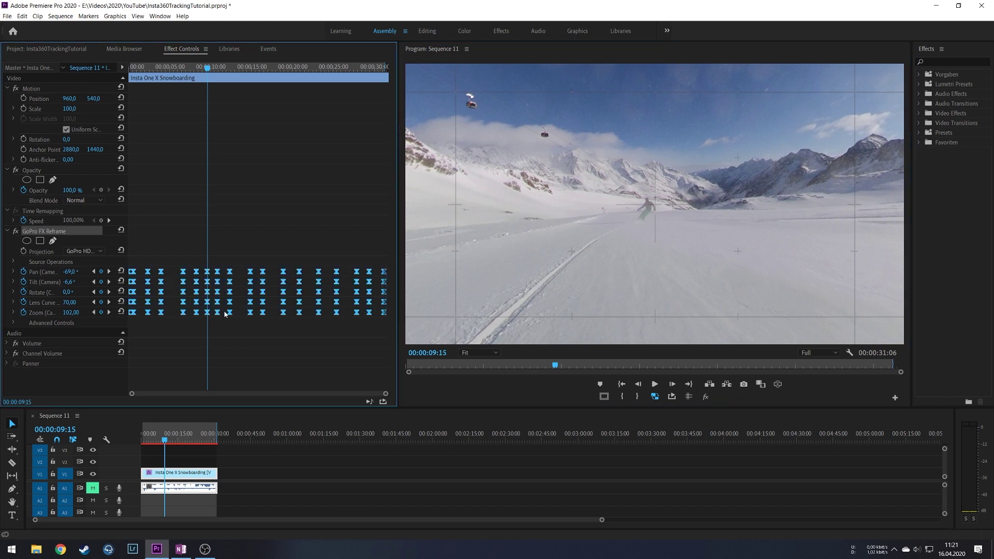
right_click(219, 314)
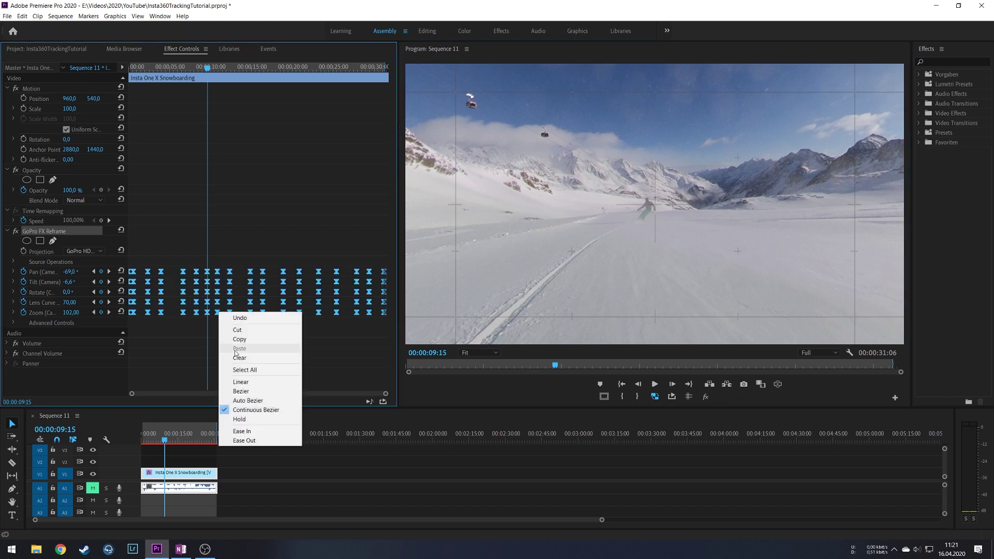
left_click(244, 382)
right_click(229, 312)
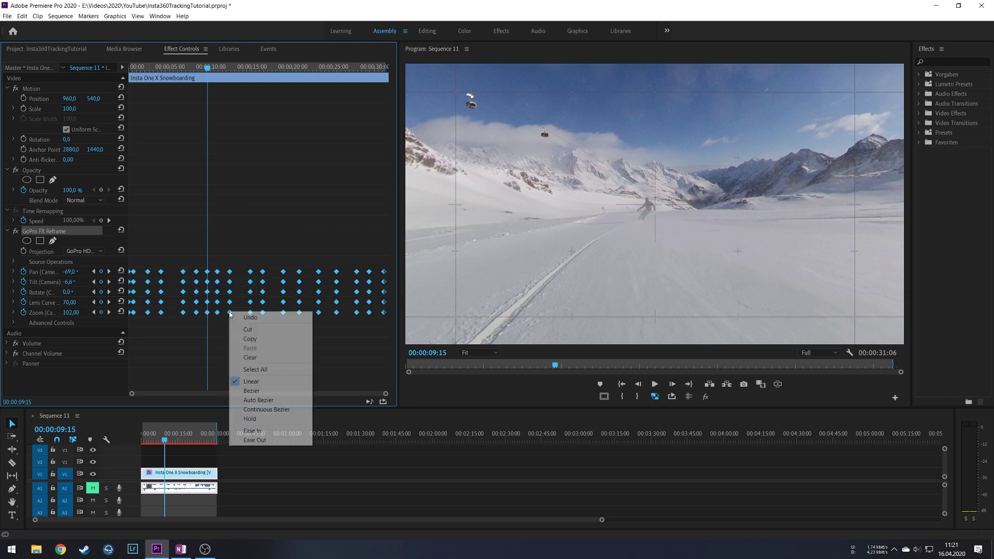
left_click(265, 410)
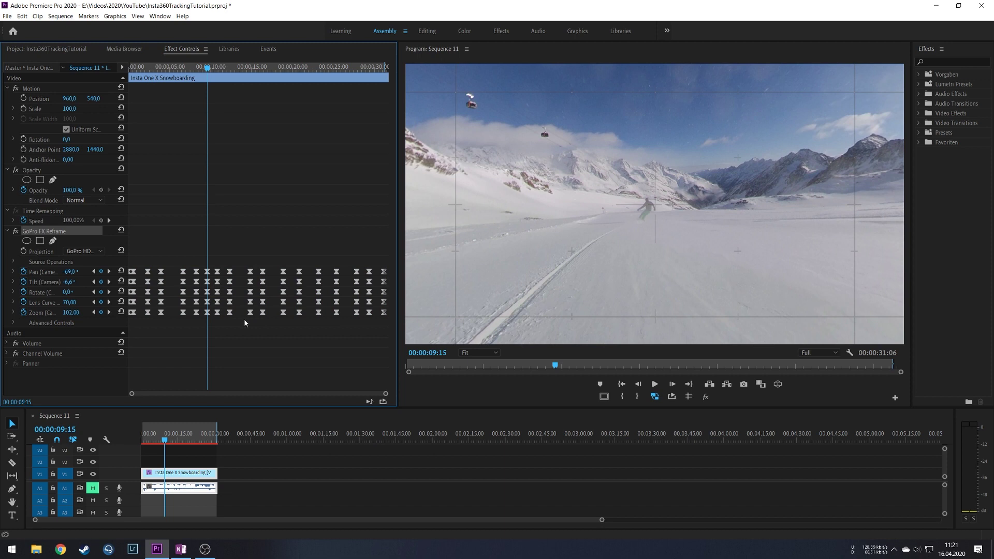
Uncheck Motion Blur under the Reframe effect's Advanced Controls.
left_click(14, 324)
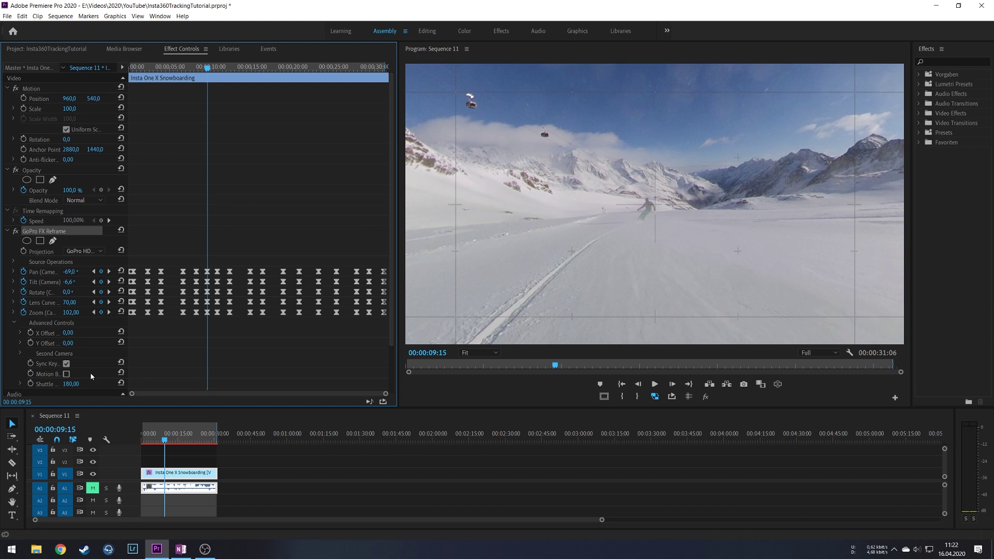
left_click(66, 374)
left_click(124, 50)
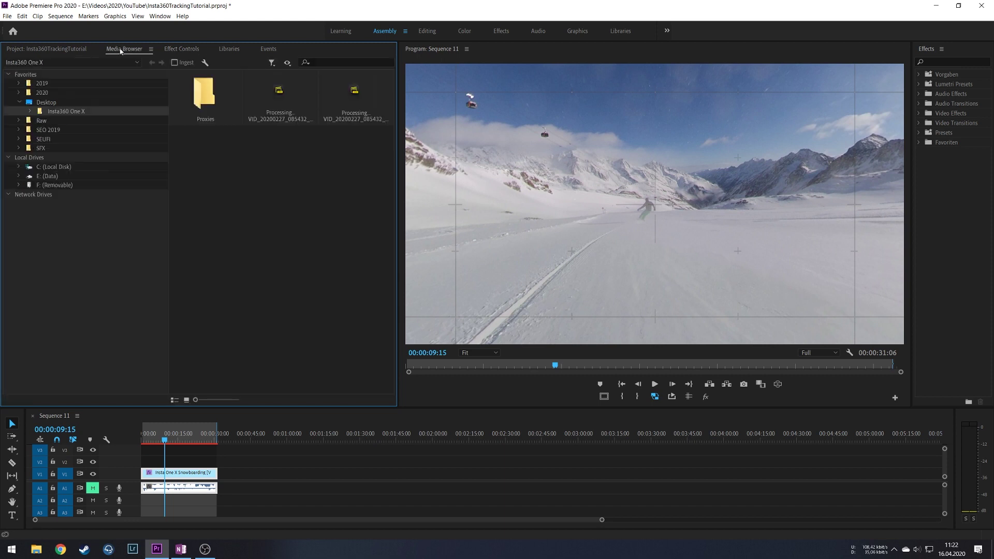
left_click(48, 50)
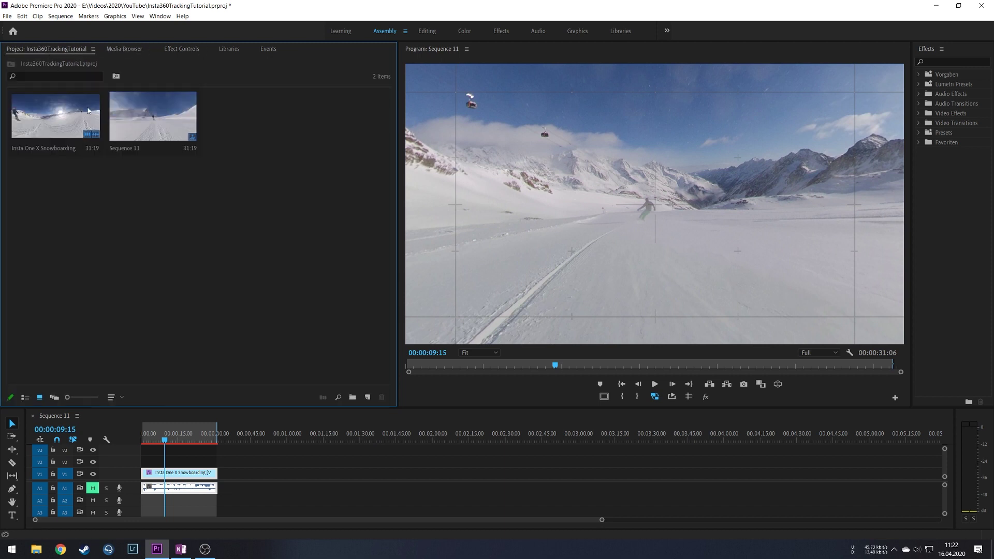
left_click(369, 397)
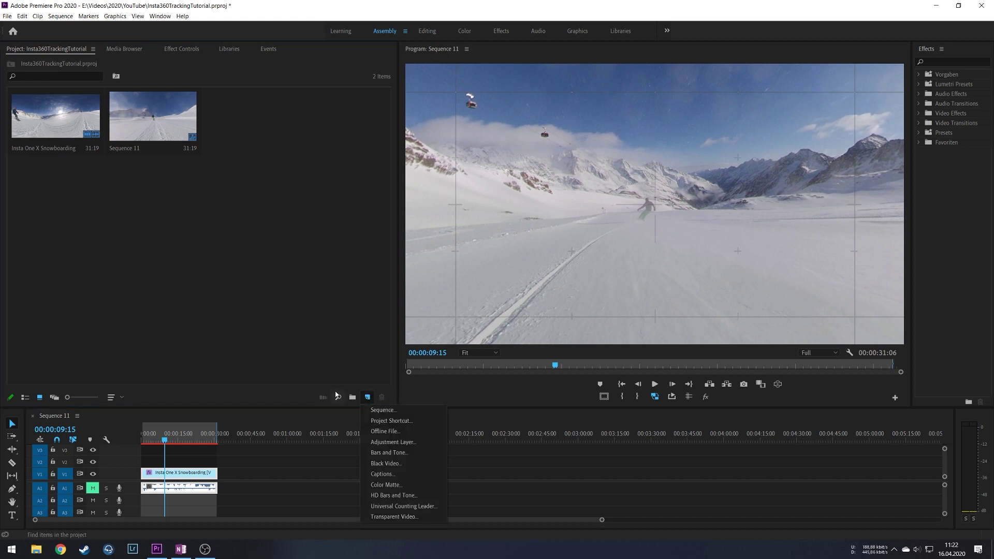
left_click(400, 415)
scroll(579, 347, "down", 1)
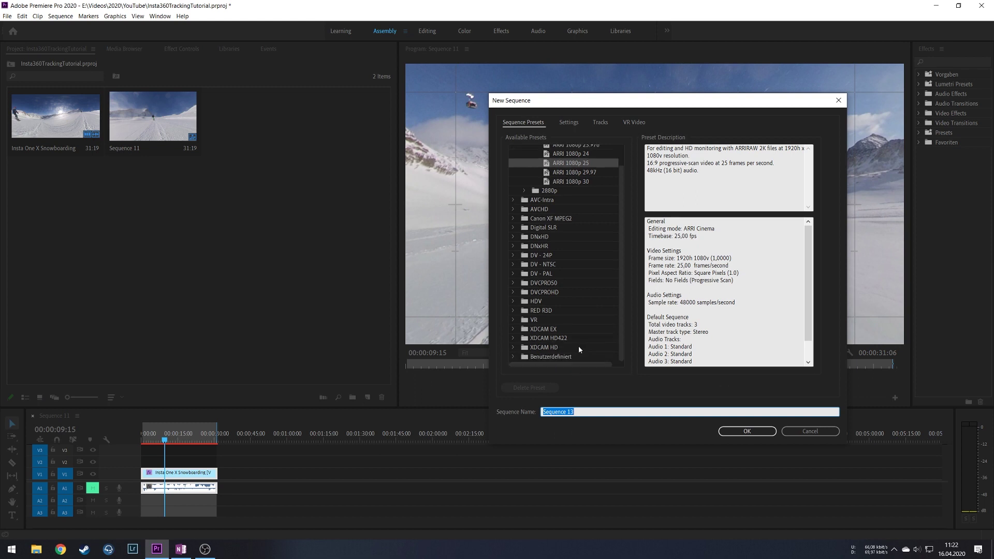
left_click(513, 357)
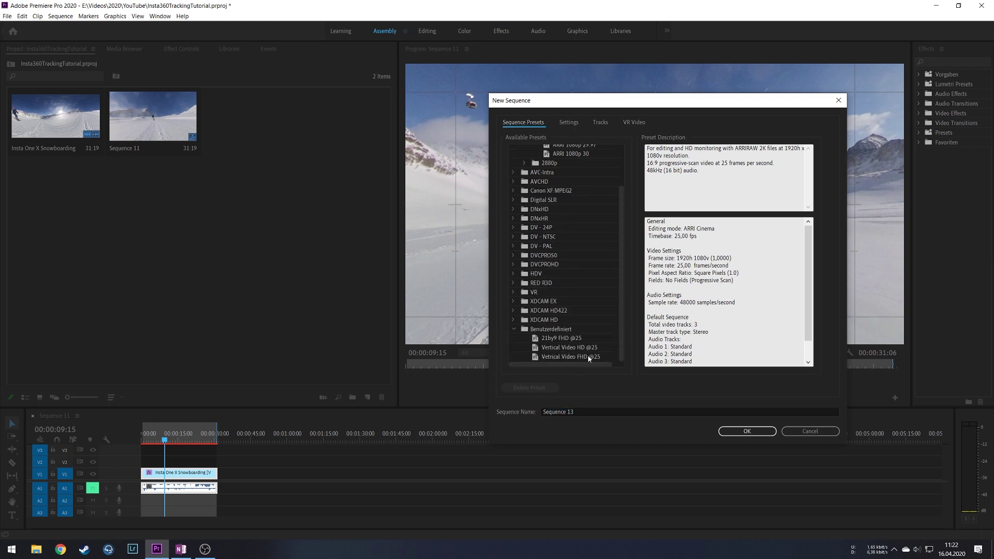
left_click(558, 358)
left_click(747, 431)
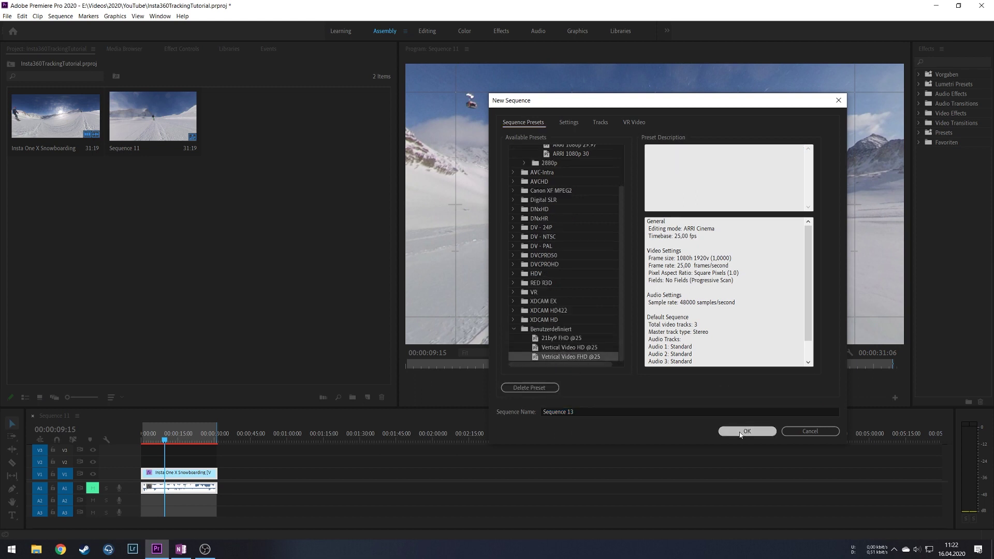
left_click(57, 415)
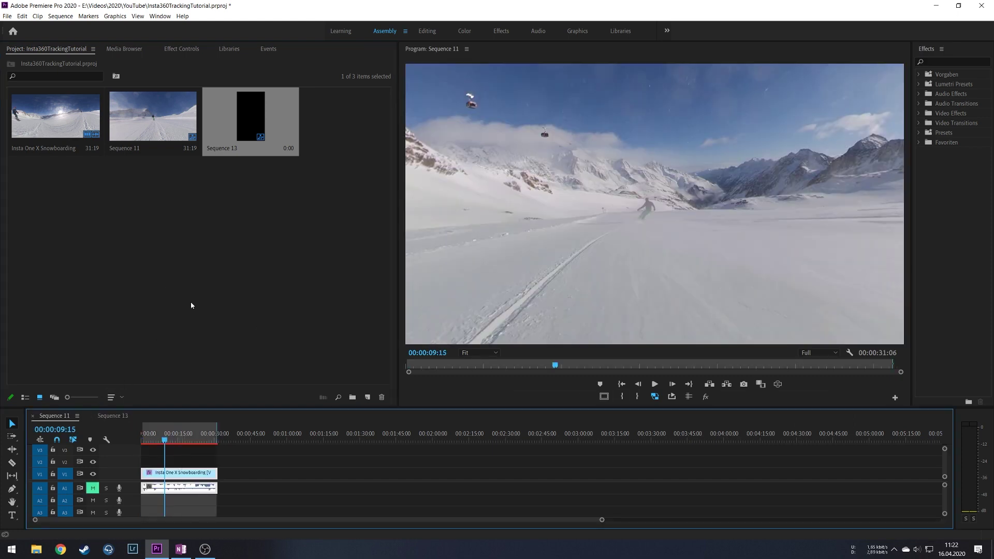
left_click(251, 123)
Paste the snowboarding clip into Sequence 13 and view its Reframe keyframes at 00:00:02:10.
left_click(113, 416)
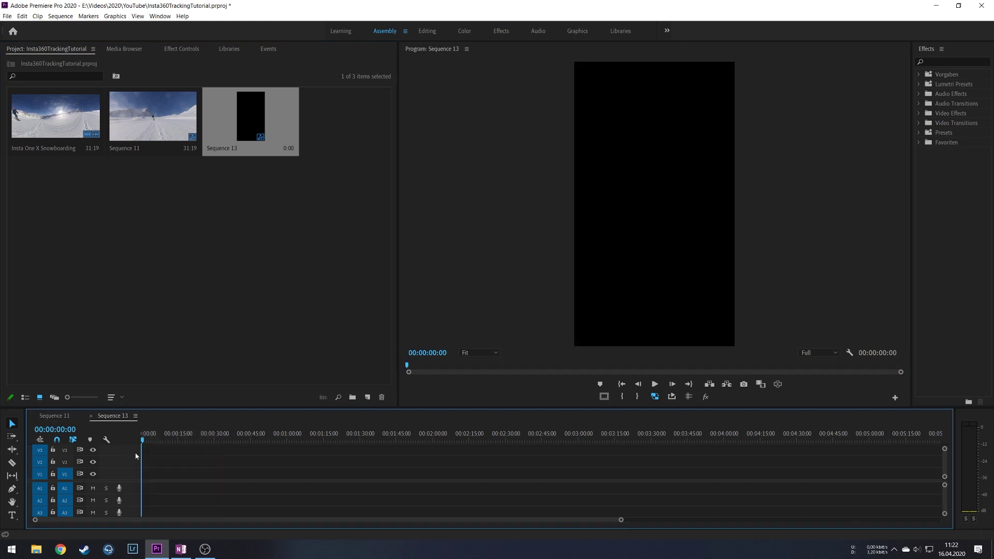
key("ctrl+v")
left_click_drag(157, 438, 147, 438)
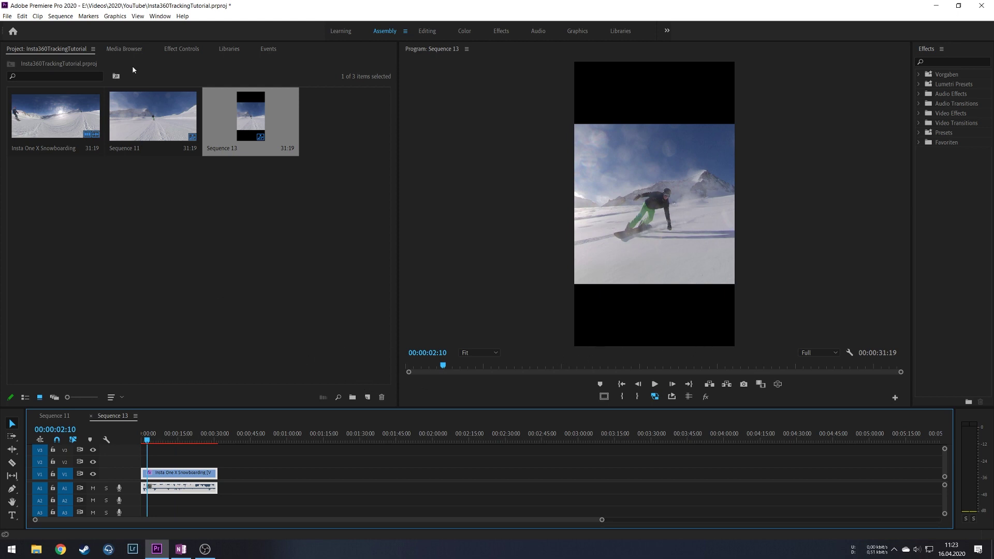
left_click(182, 48)
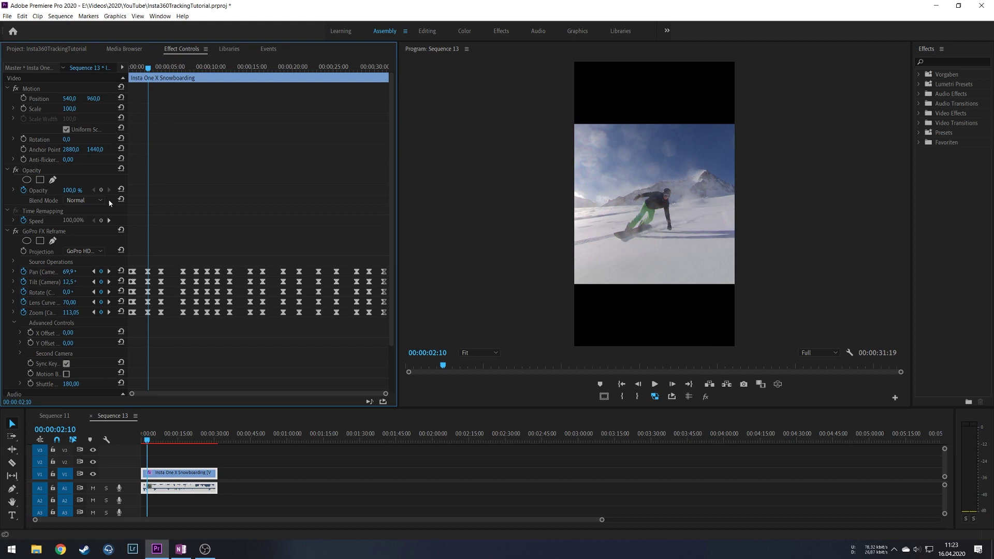
Set the Reframe projection to Social 9:16 (1080x1920).
left_click(89, 250)
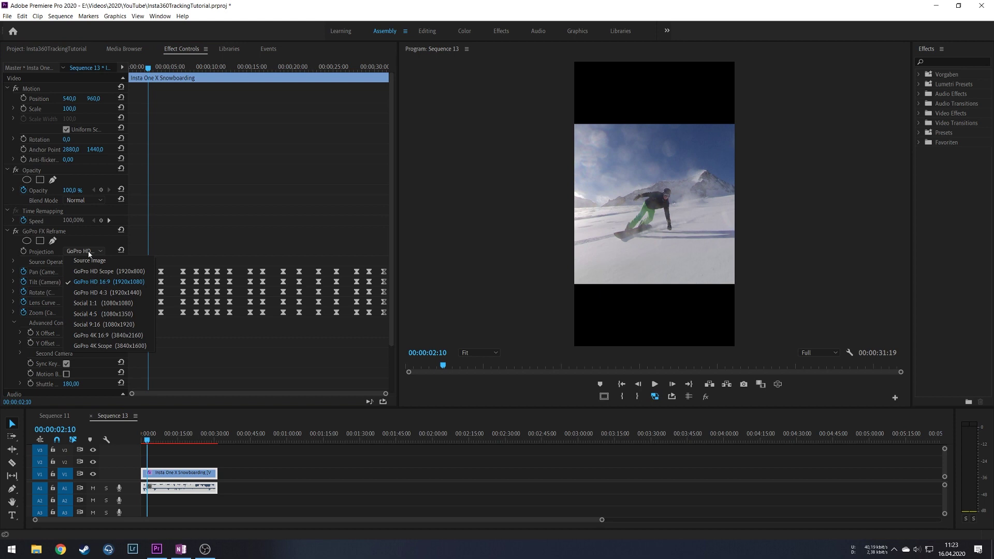
left_click(114, 324)
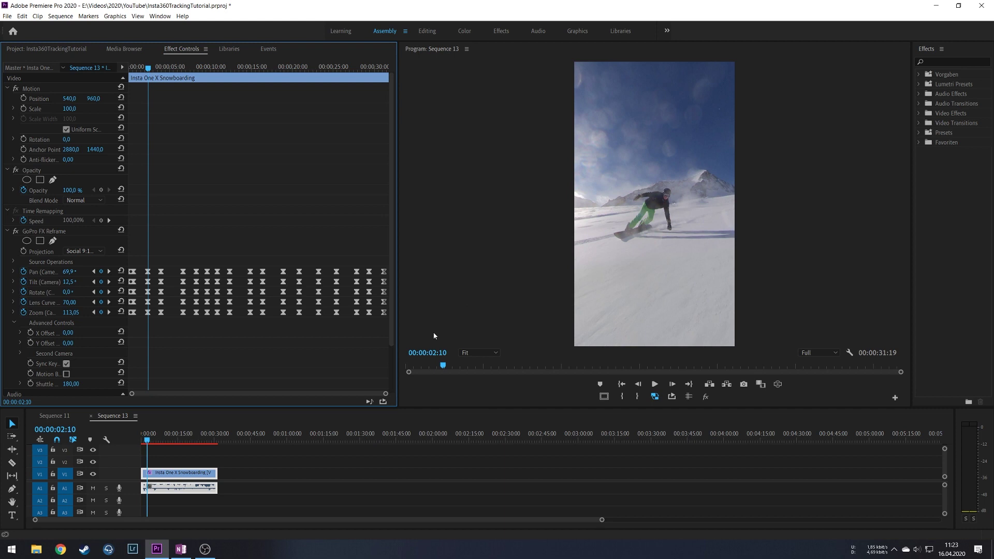
left_click_drag(147, 441, 158, 440)
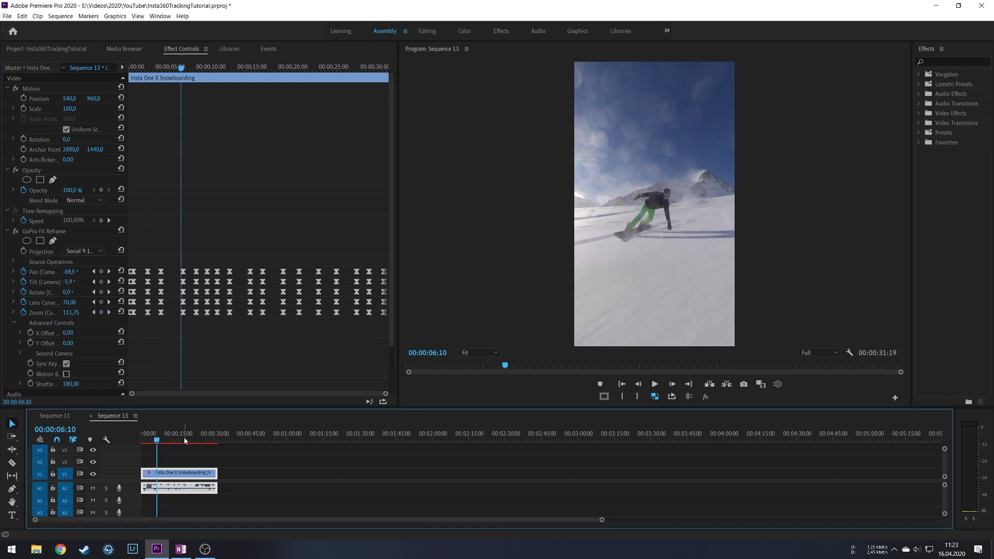
left_click(185, 441)
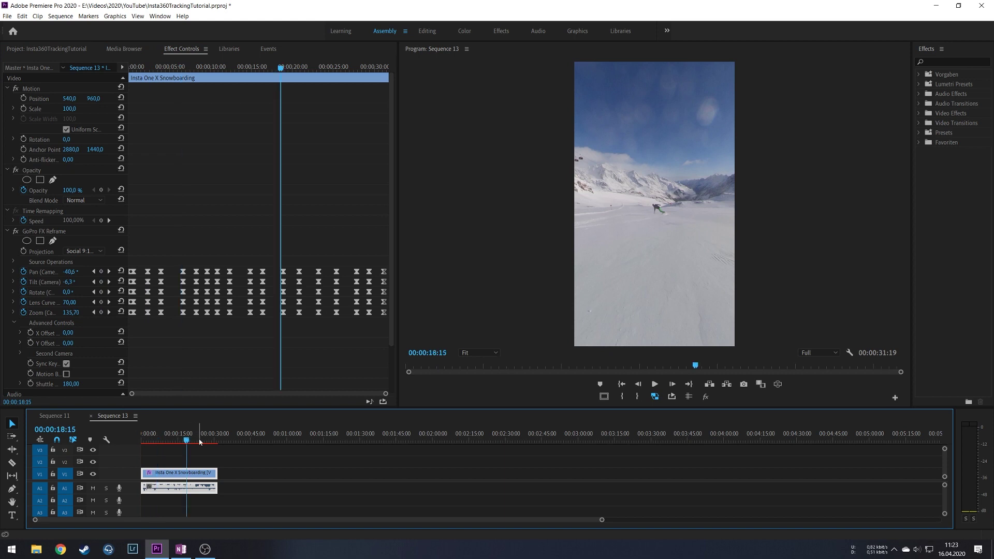